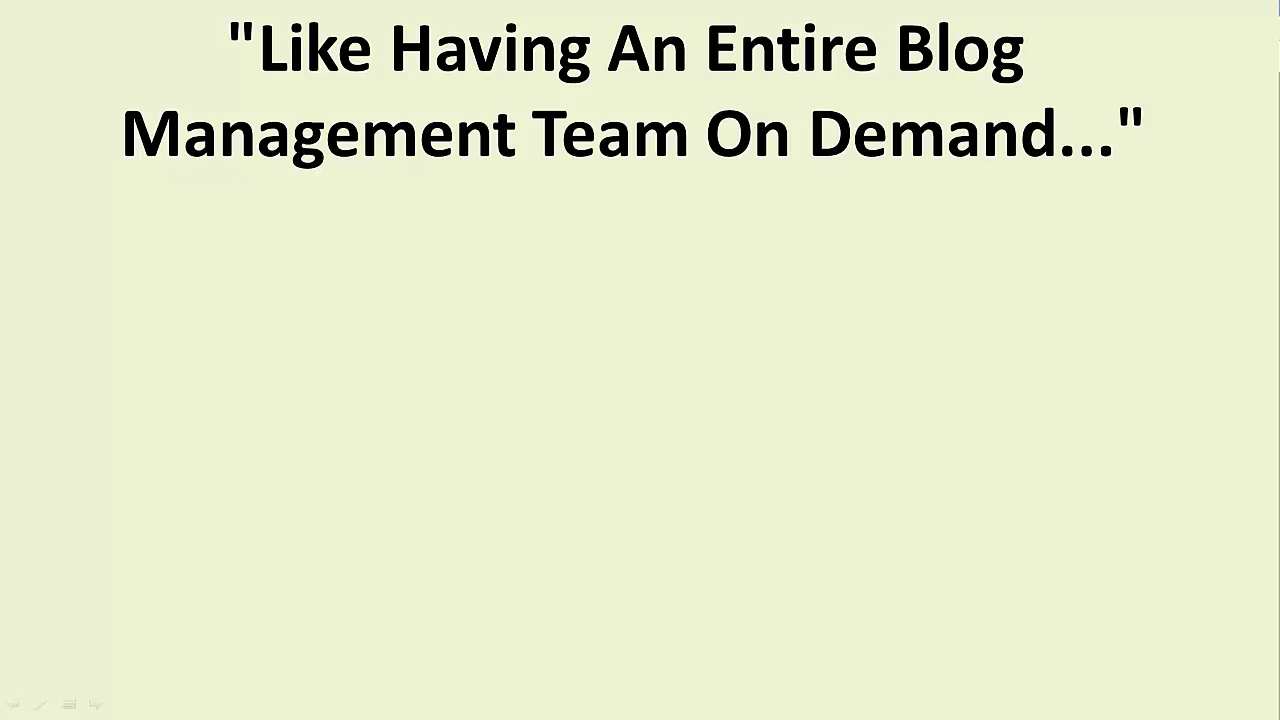
Advance the slides to reveal the benefit bullets, from an evergreen blog to lower bounce rates.
key("Right")
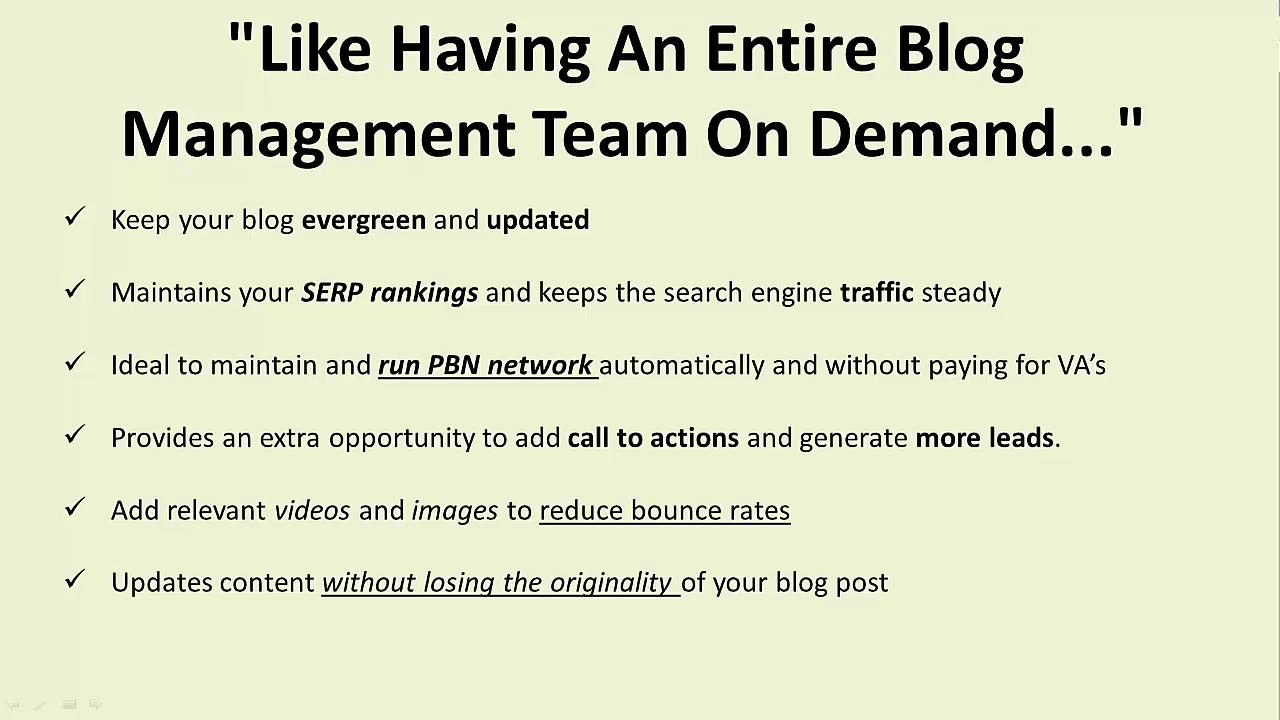
key("Right")
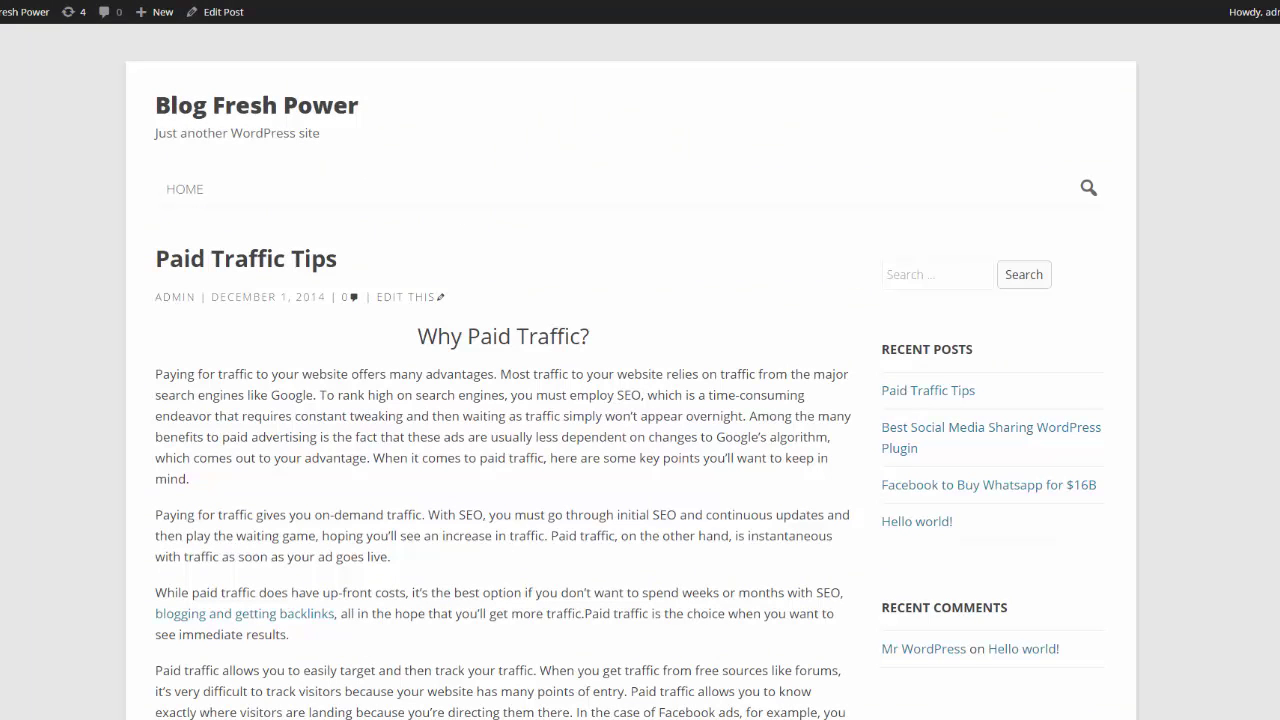
scroll(631, 377, "down", 2)
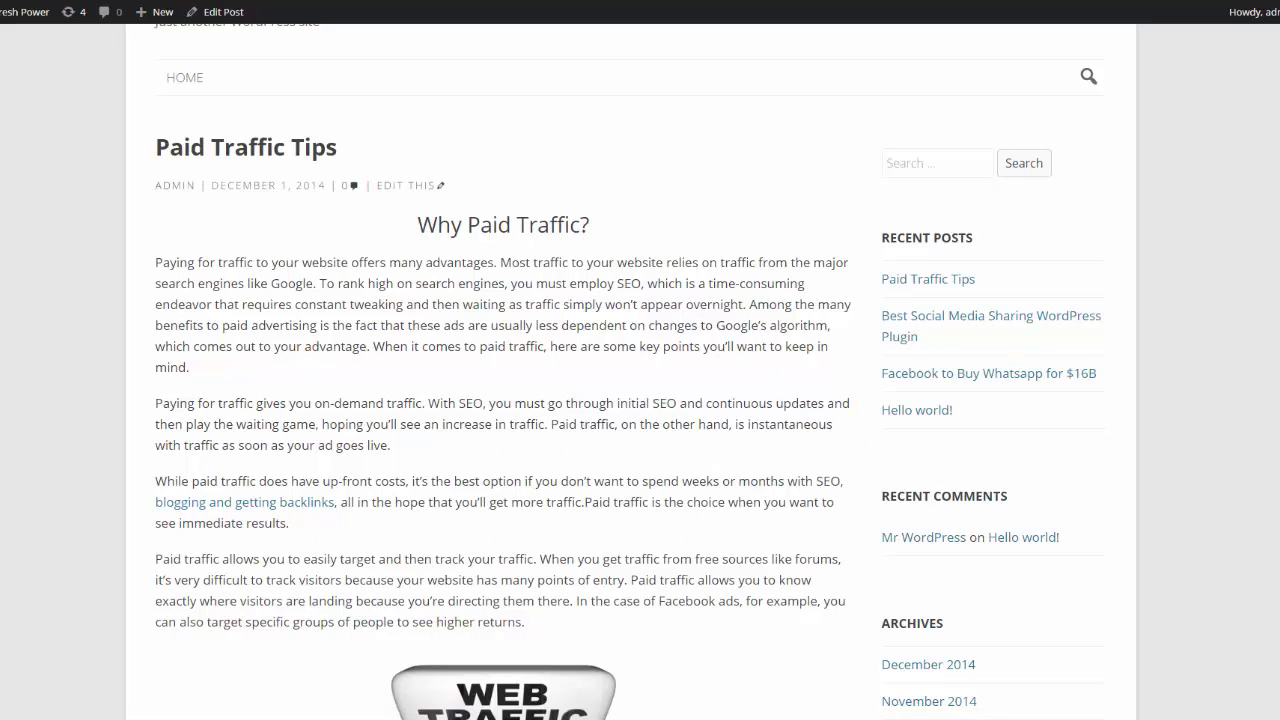
scroll(1014, 362, "down", 1)
scroll(206, 286, "down", 4)
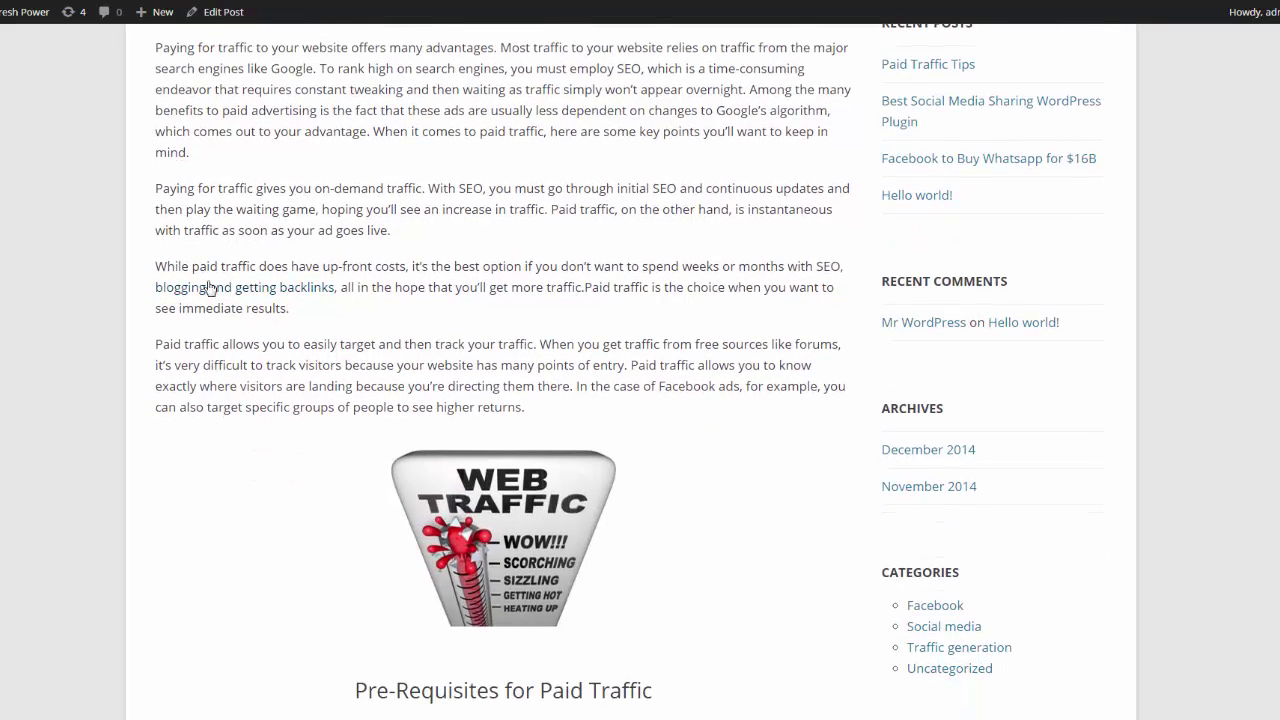
scroll(1109, 303, "down", 2)
scroll(640, 372, "down", 5)
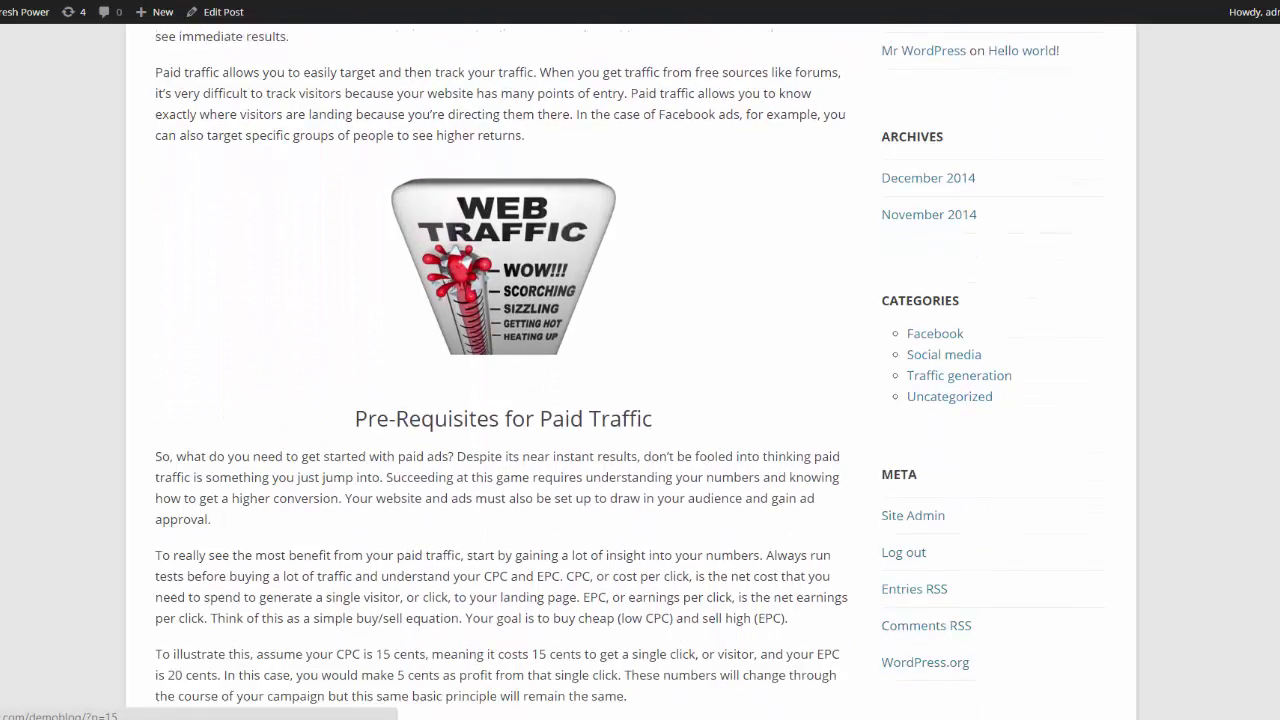
scroll(640, 372, "down", 3)
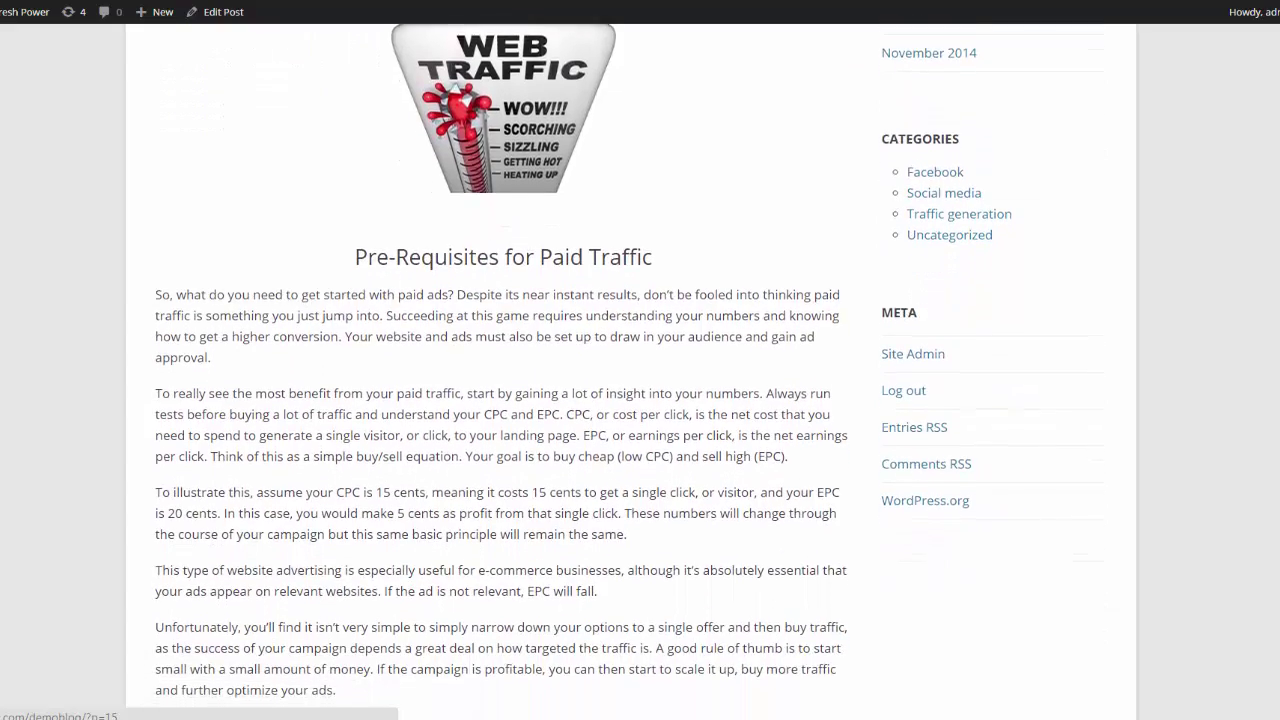
scroll(640, 372, "down", 3)
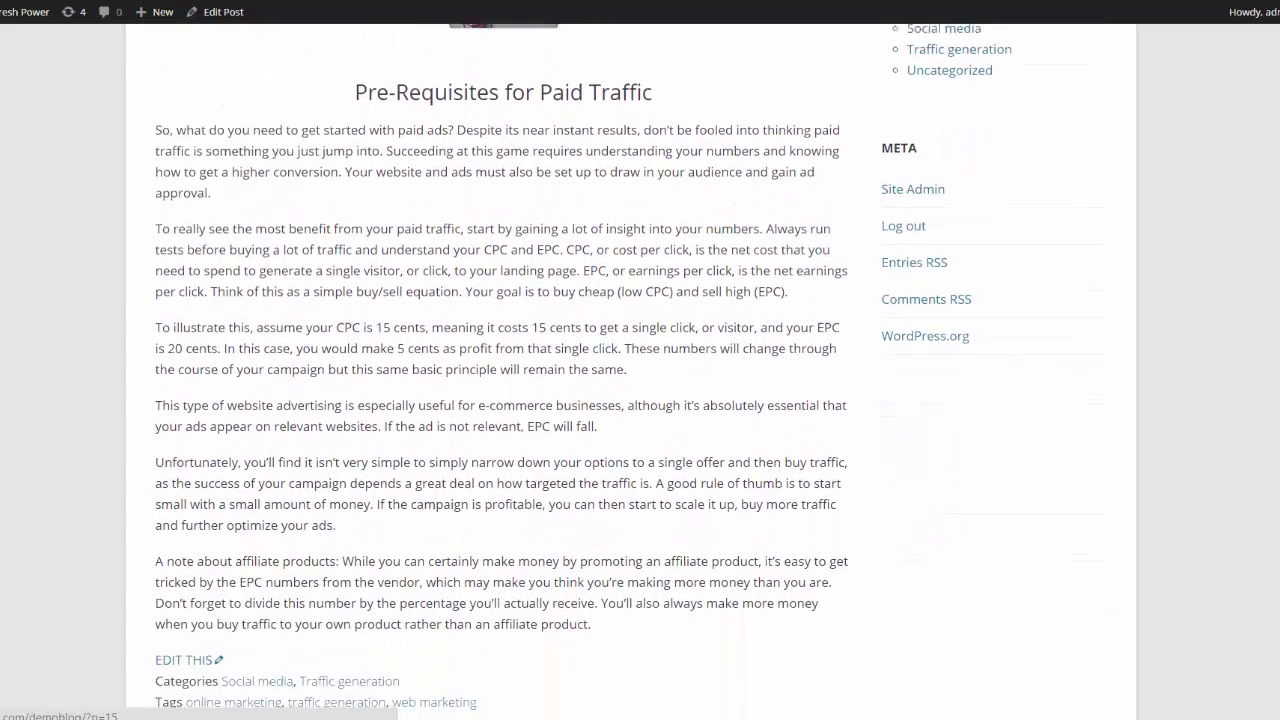
scroll(640, 372, "down", 1)
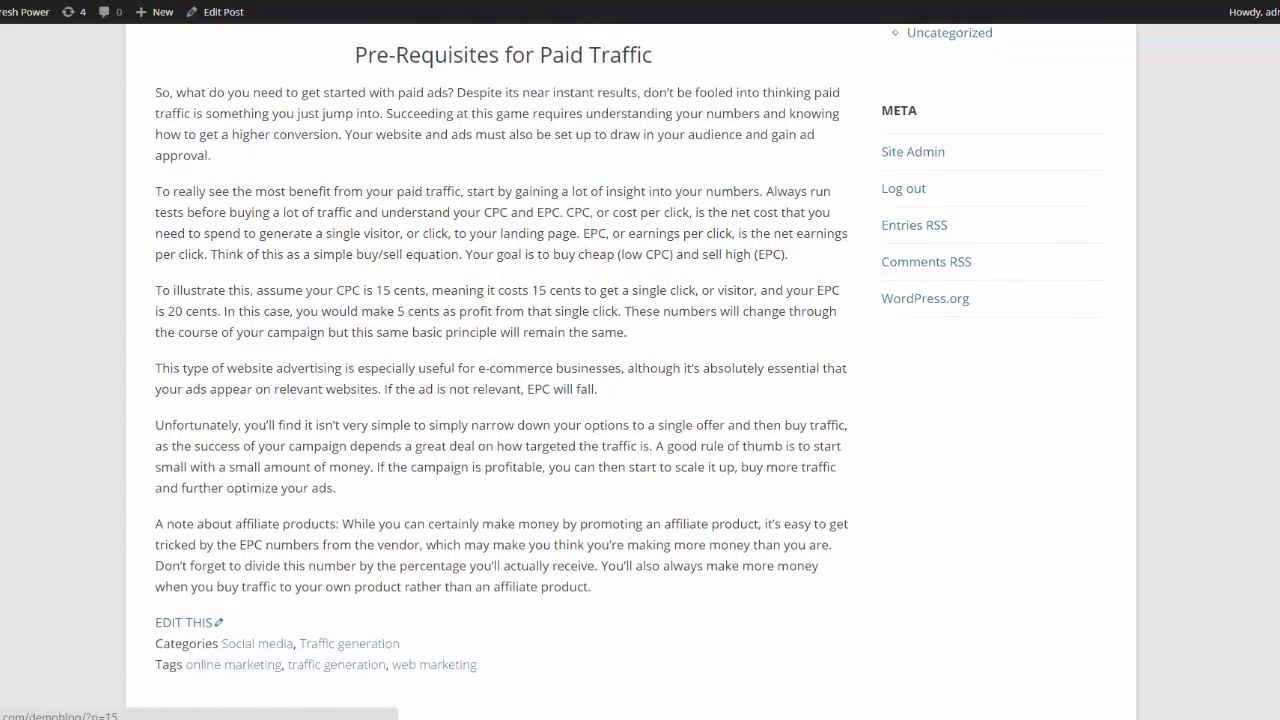
scroll(640, 372, "up", 6)
scroll(640, 372, "up", 6)
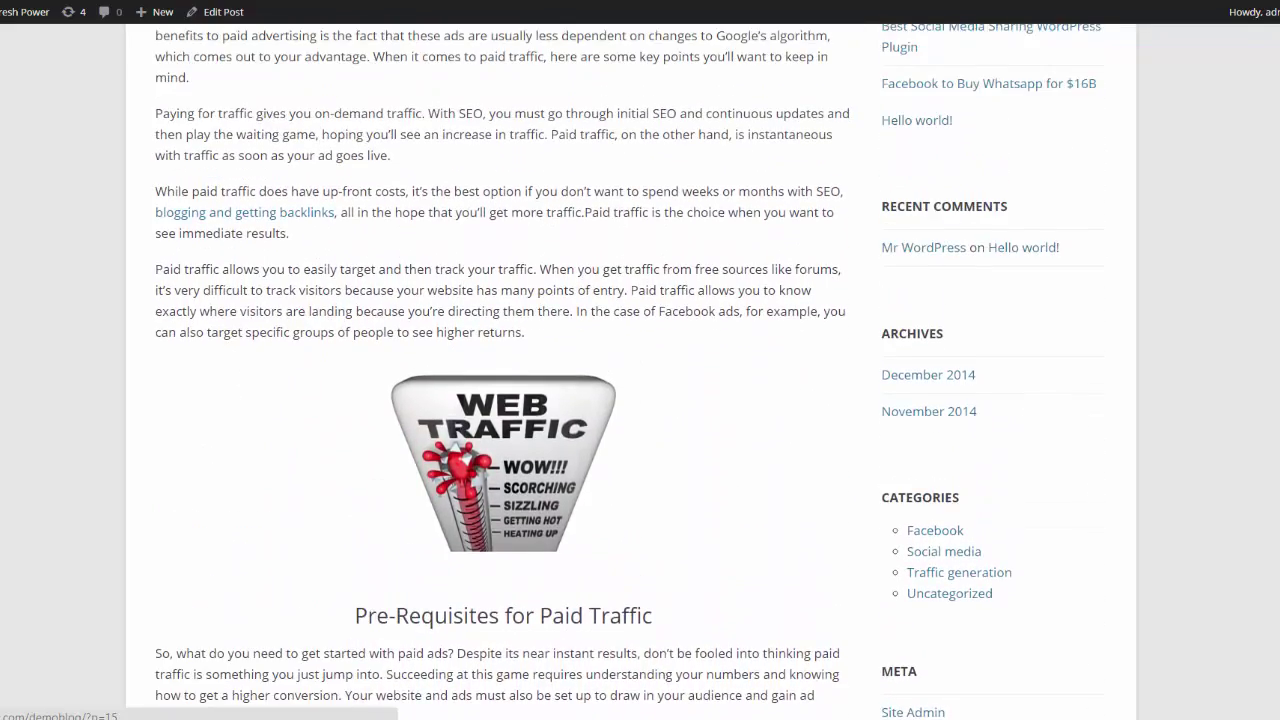
scroll(640, 372, "up", 3)
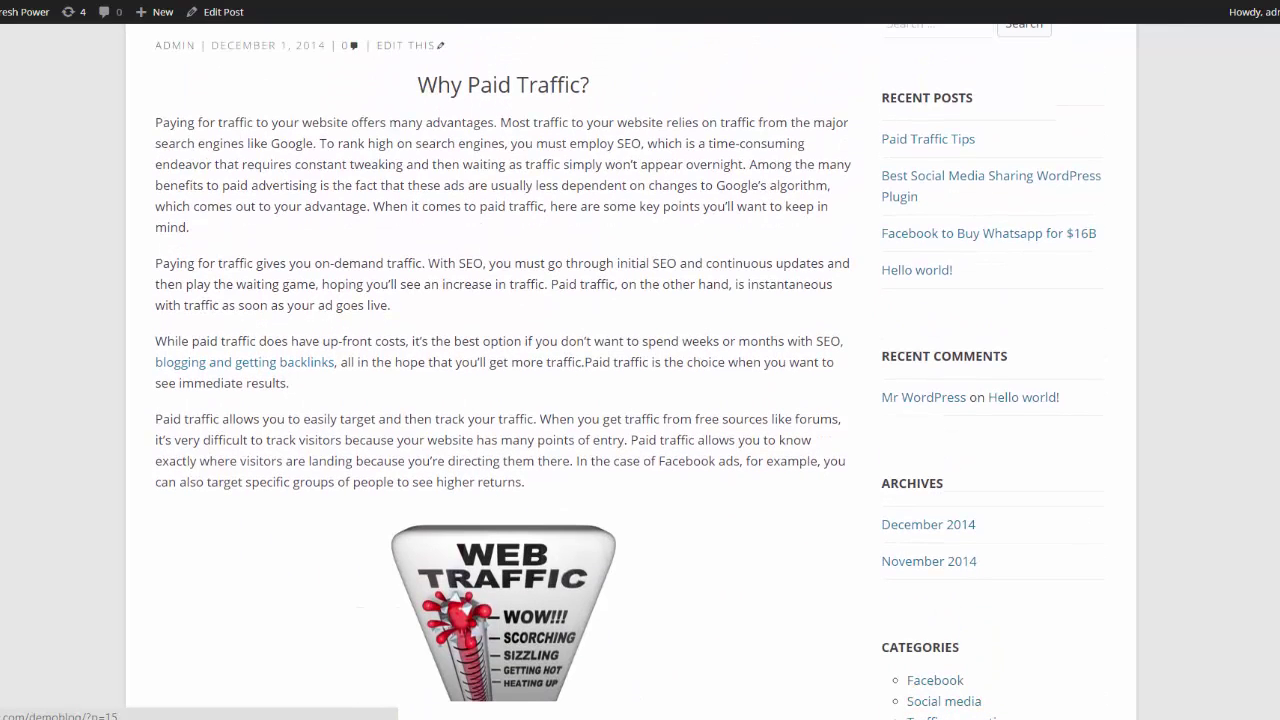
scroll(640, 372, "down", 4)
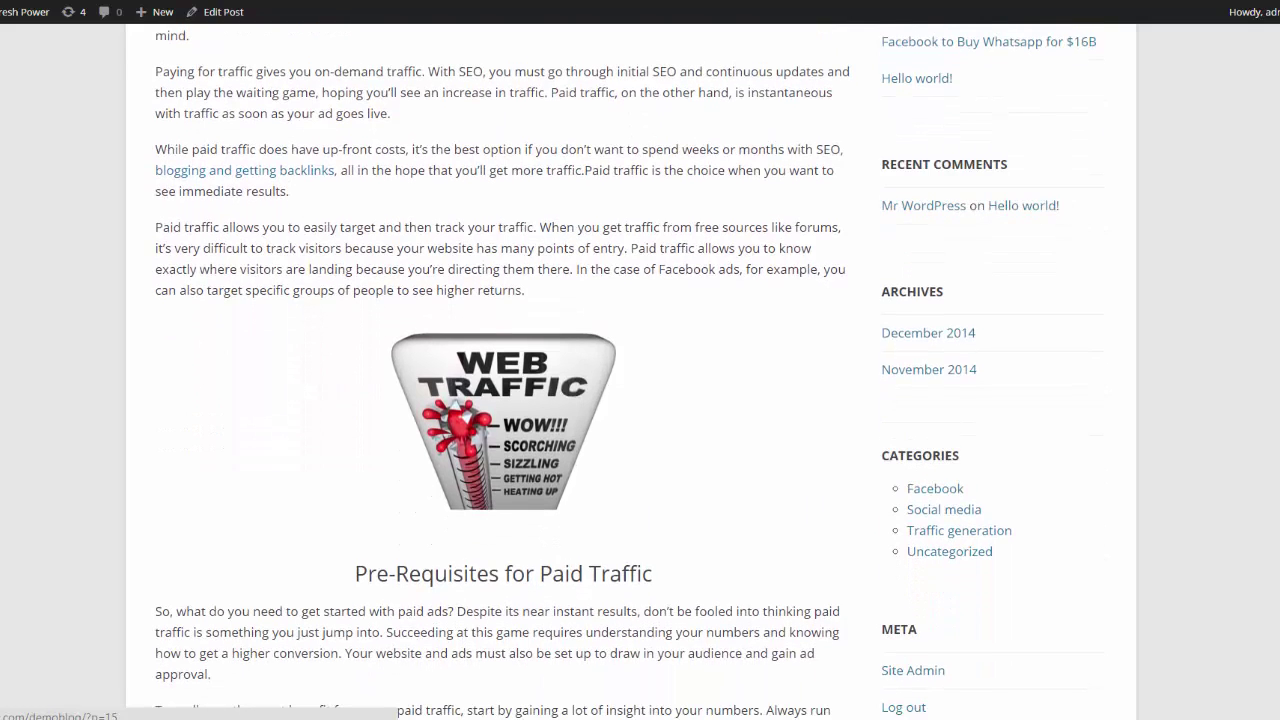
scroll(625, 373, "down", 1)
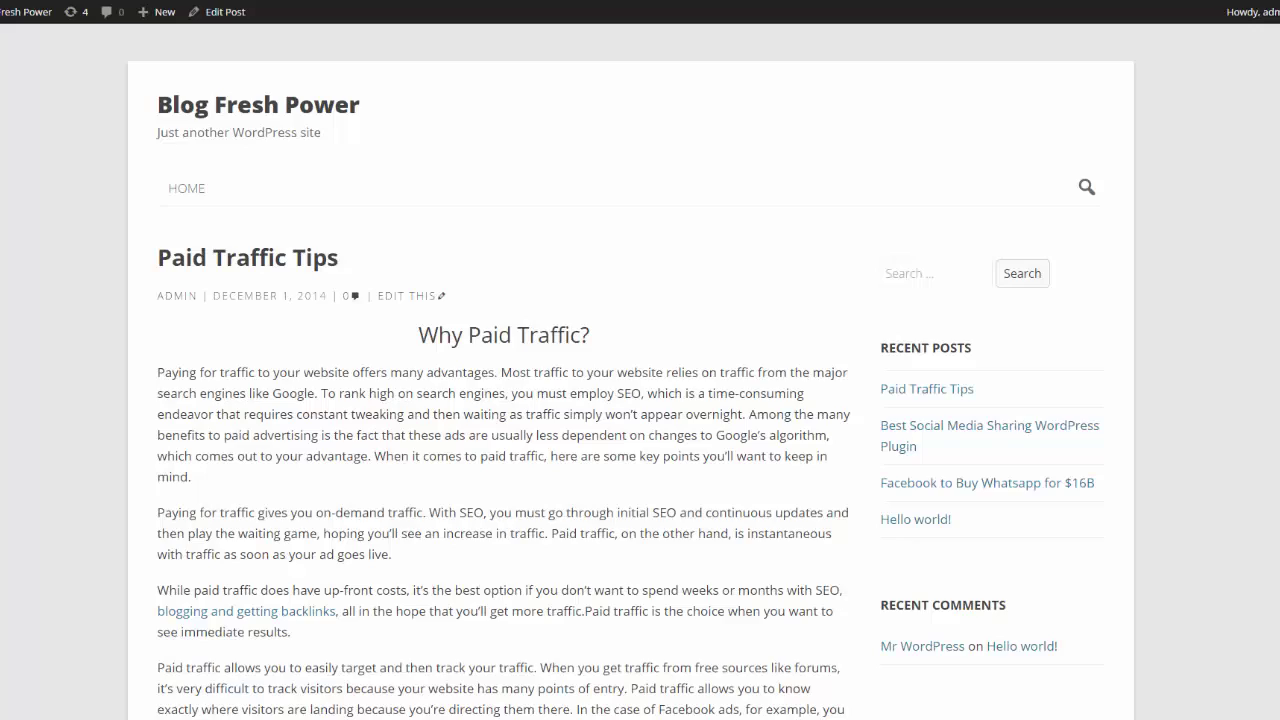
scroll(631, 370, "down", 6)
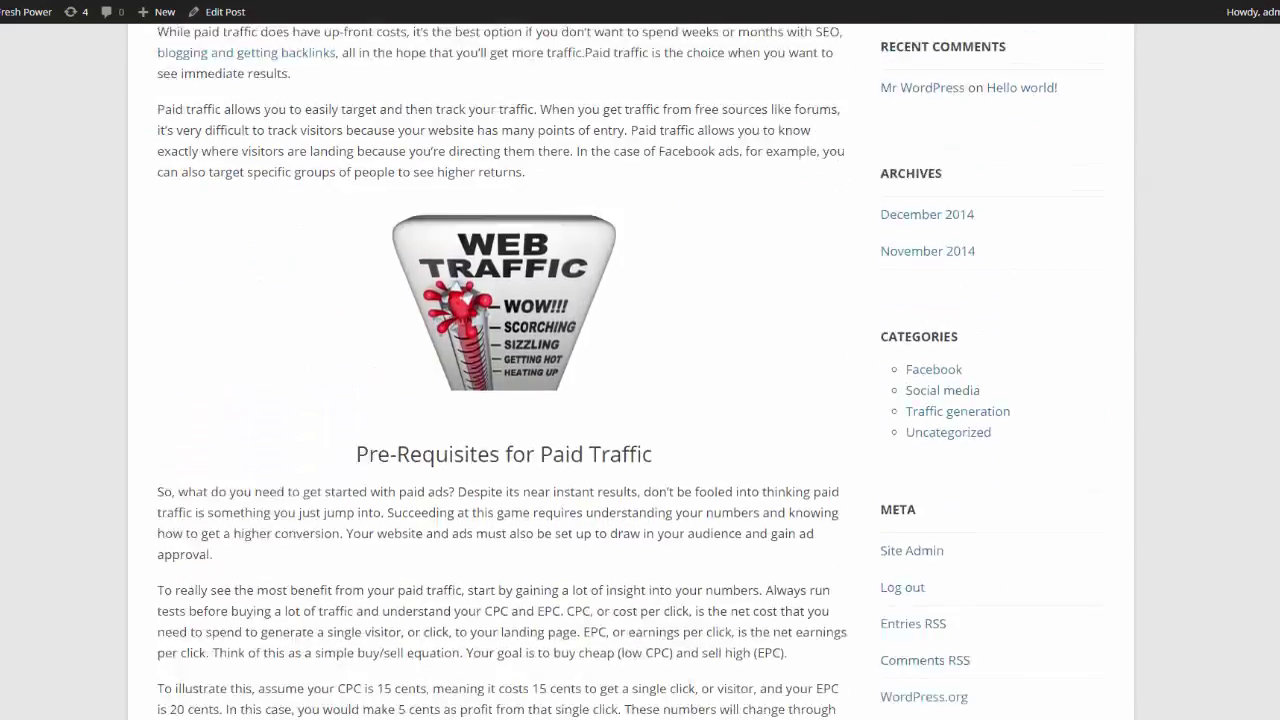
scroll(490, 370, "up", 6)
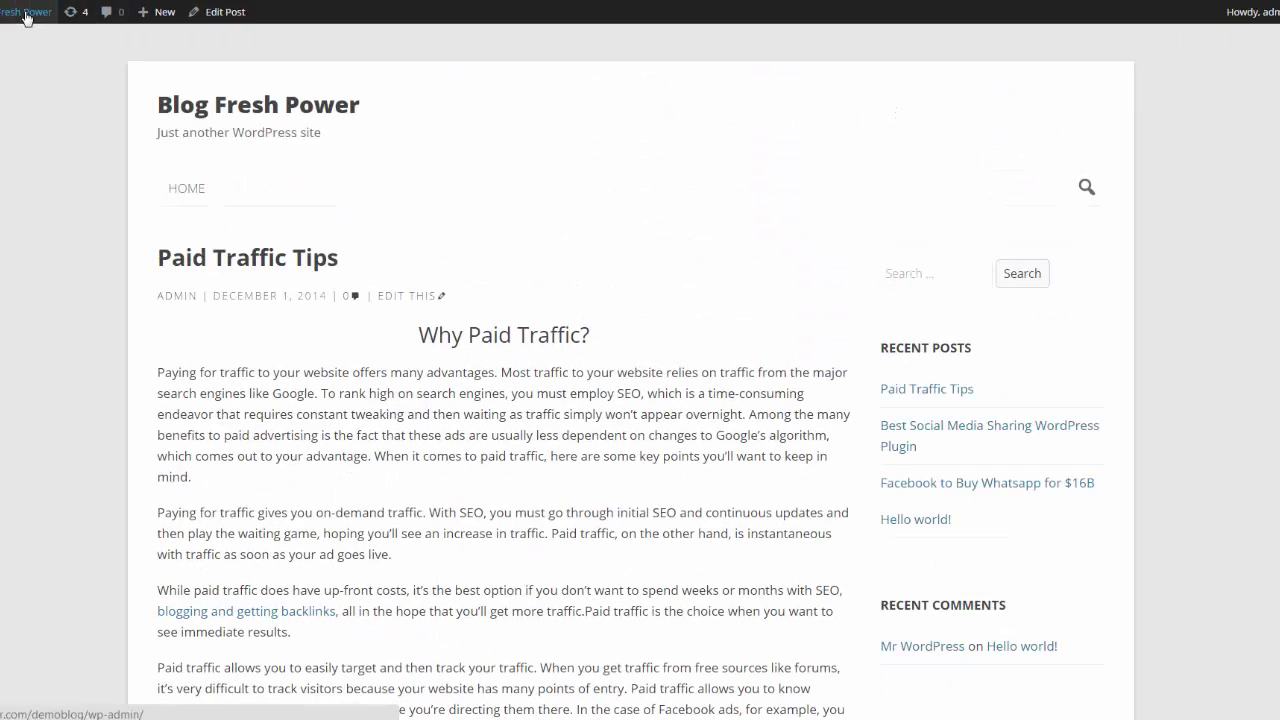
Go to the site's Dashboard from the admin bar and open the Blog Fresh Power plugin page.
left_click(26, 18)
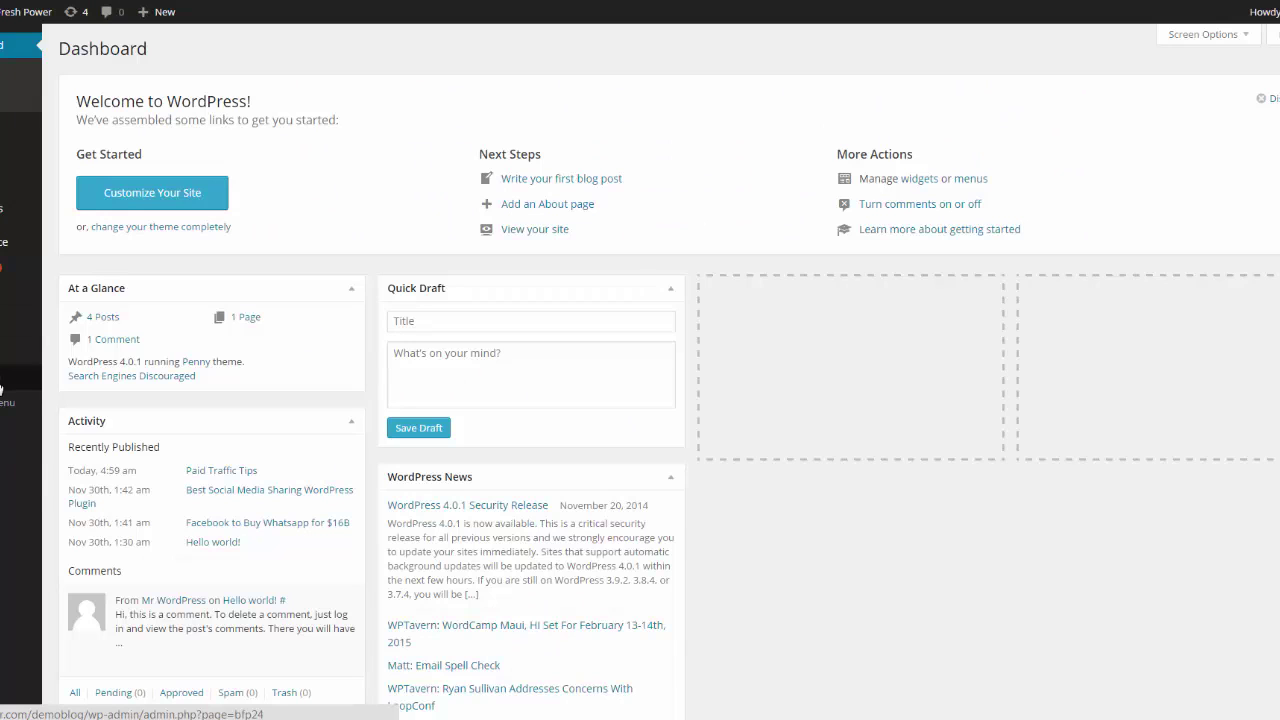
left_click(2, 388)
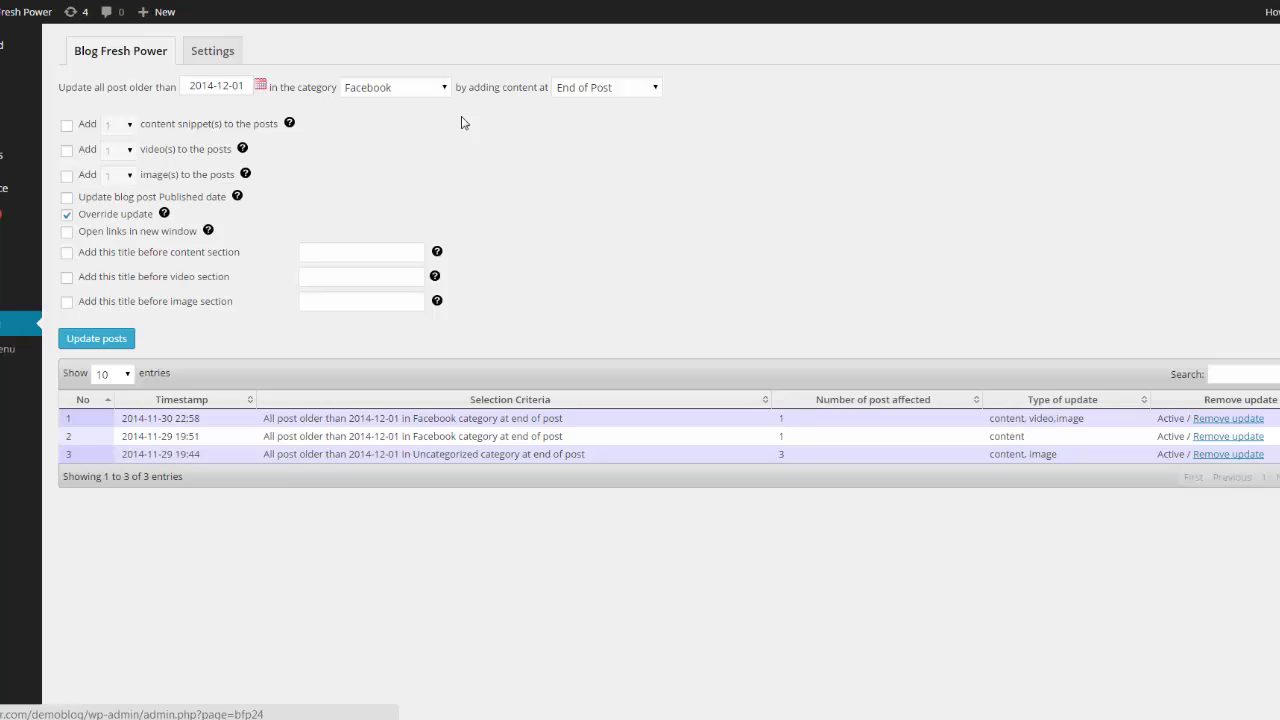
Target the Traffic generation category and keep content placement at End of Post.
left_click(445, 91)
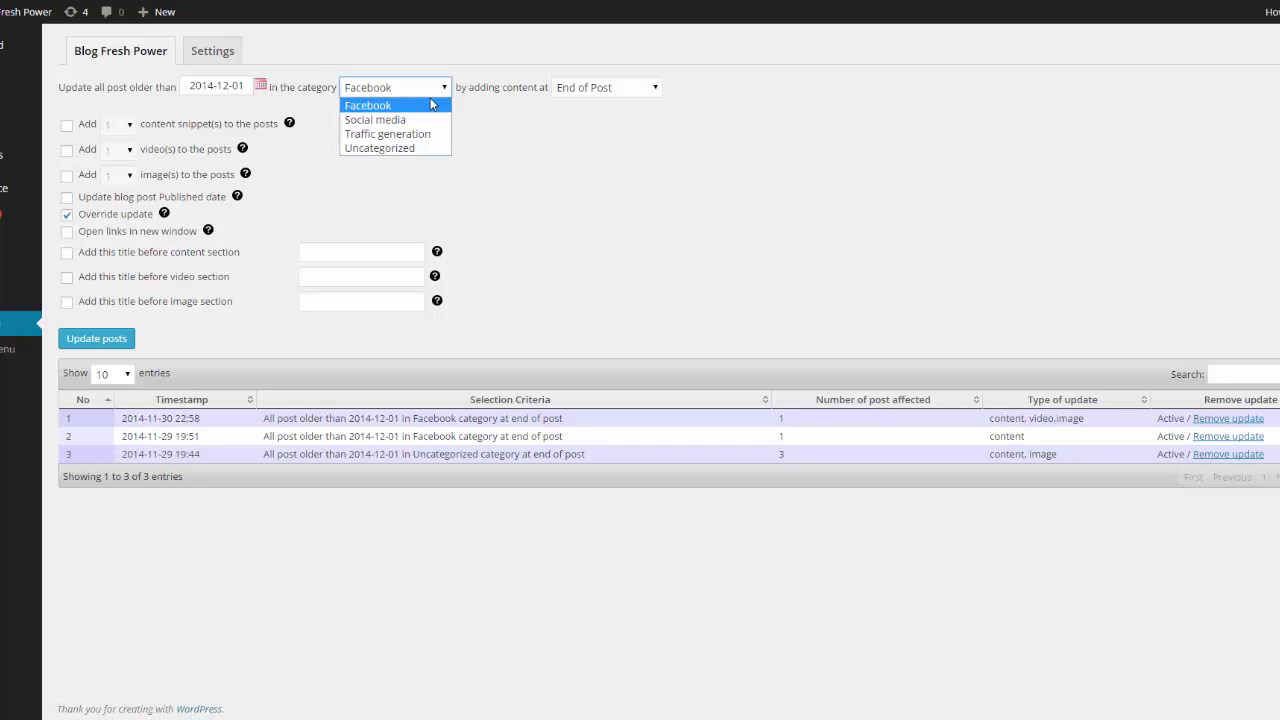
left_click(427, 135)
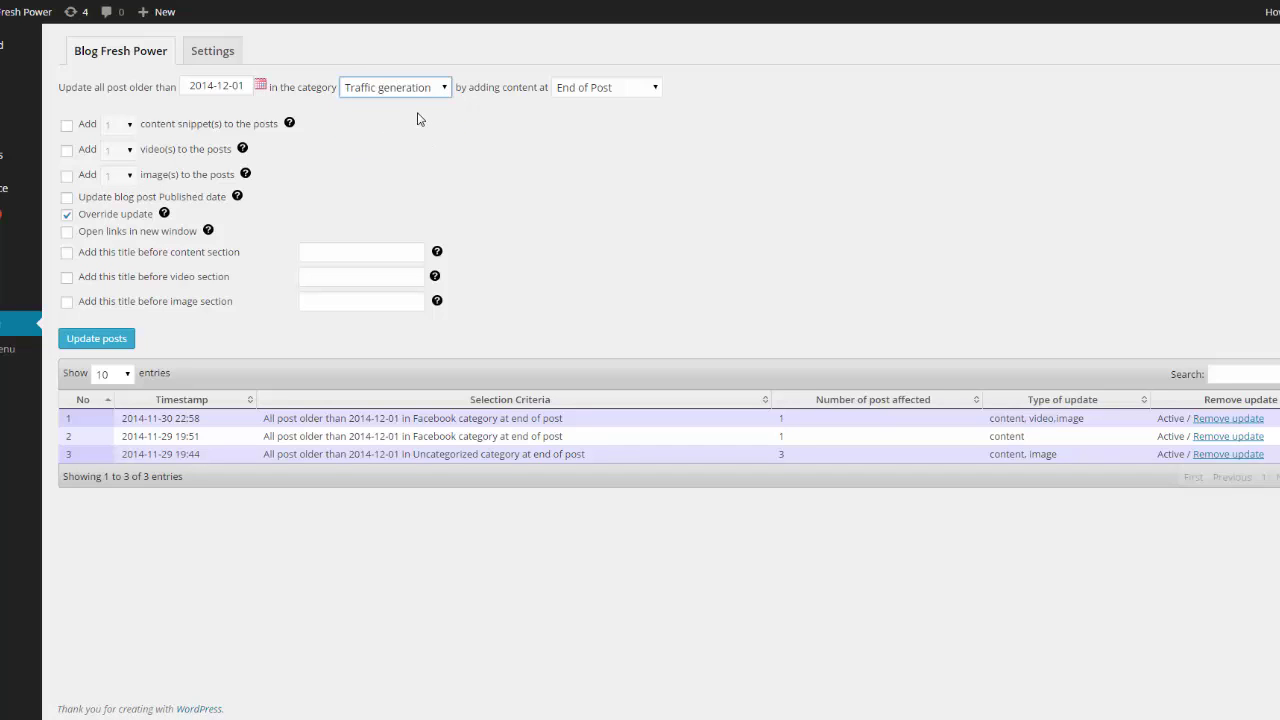
left_click(655, 91)
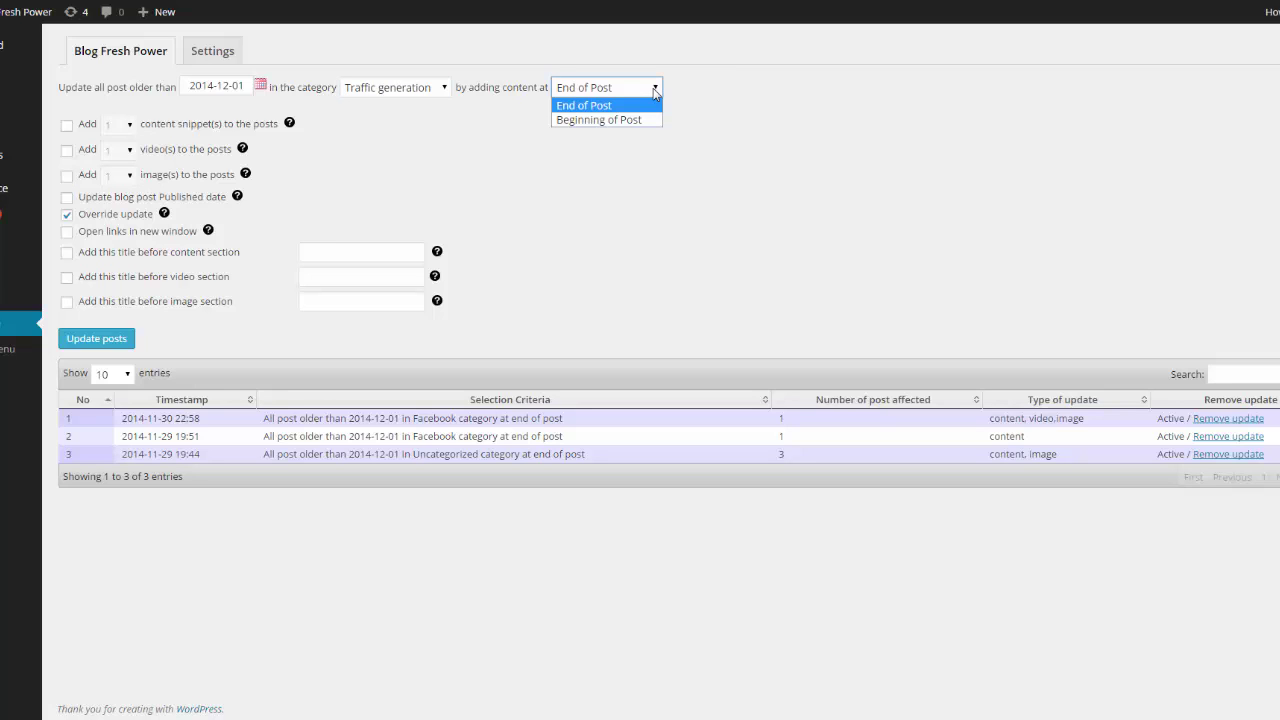
left_click(598, 111)
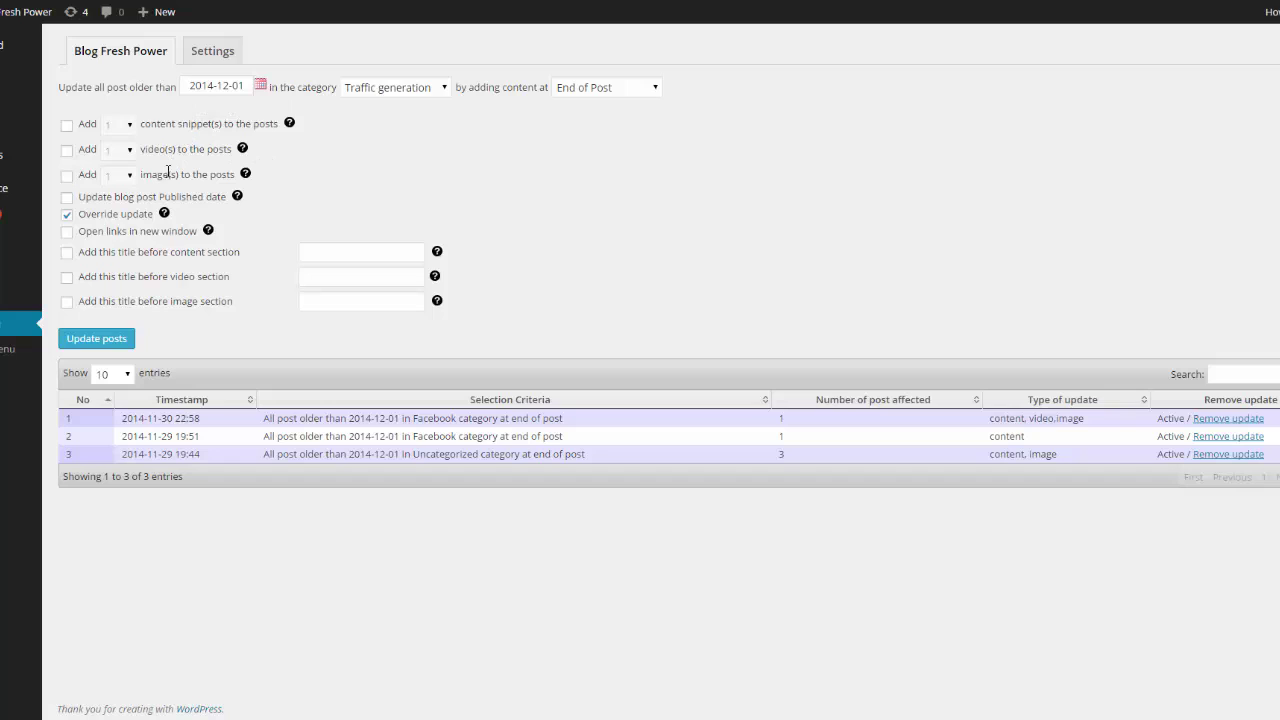
Add 1 content snippet, 3 videos and 3 images to each updated post.
left_click(75, 128)
left_click(129, 127)
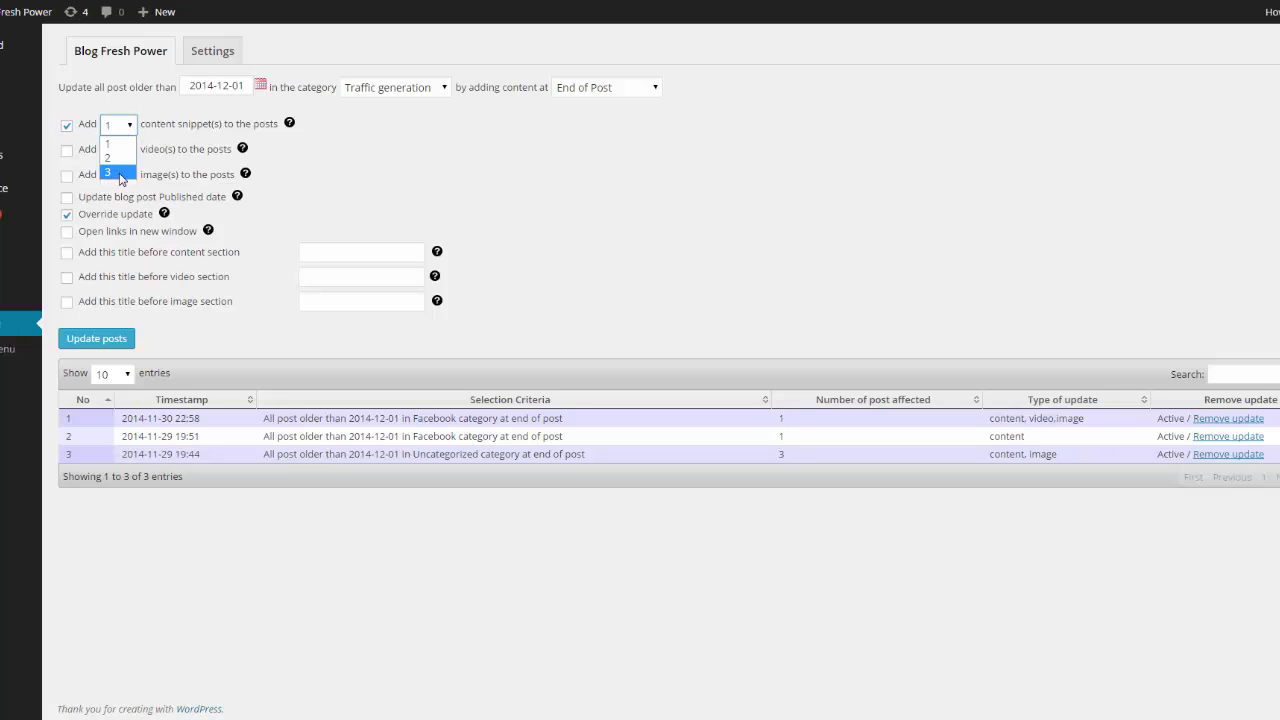
left_click(466, 151)
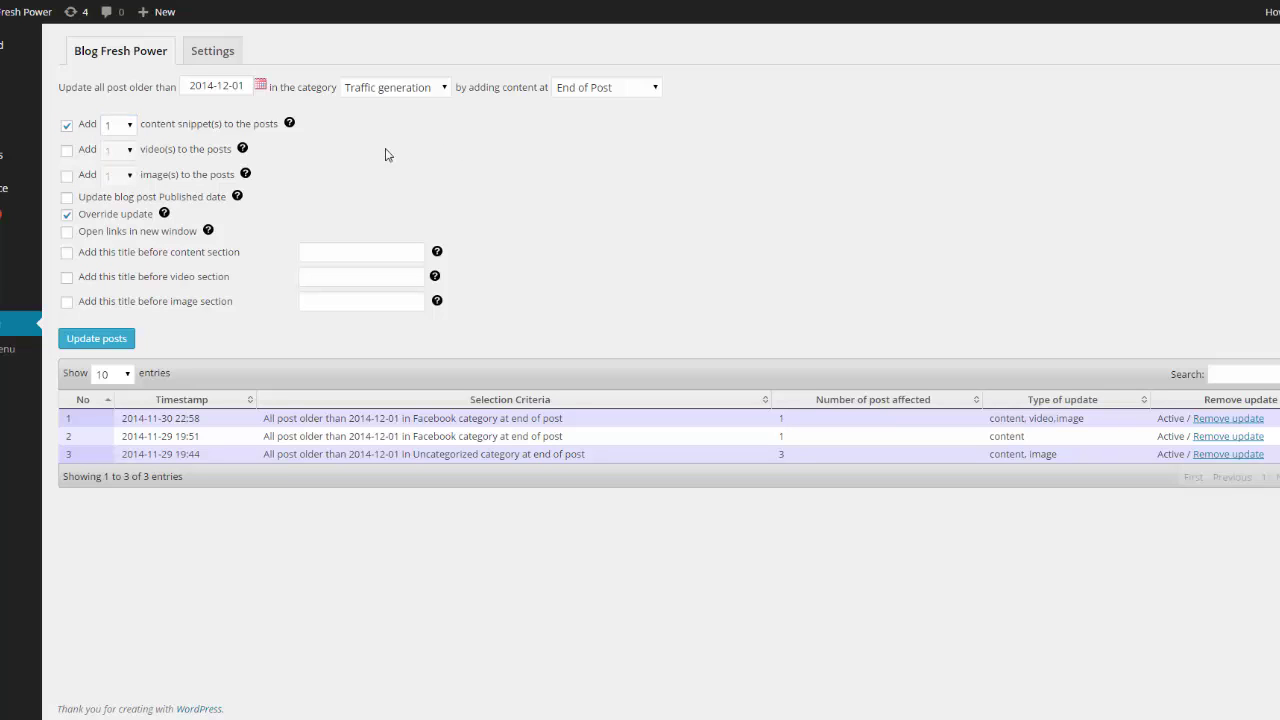
left_click(67, 151)
left_click(130, 153)
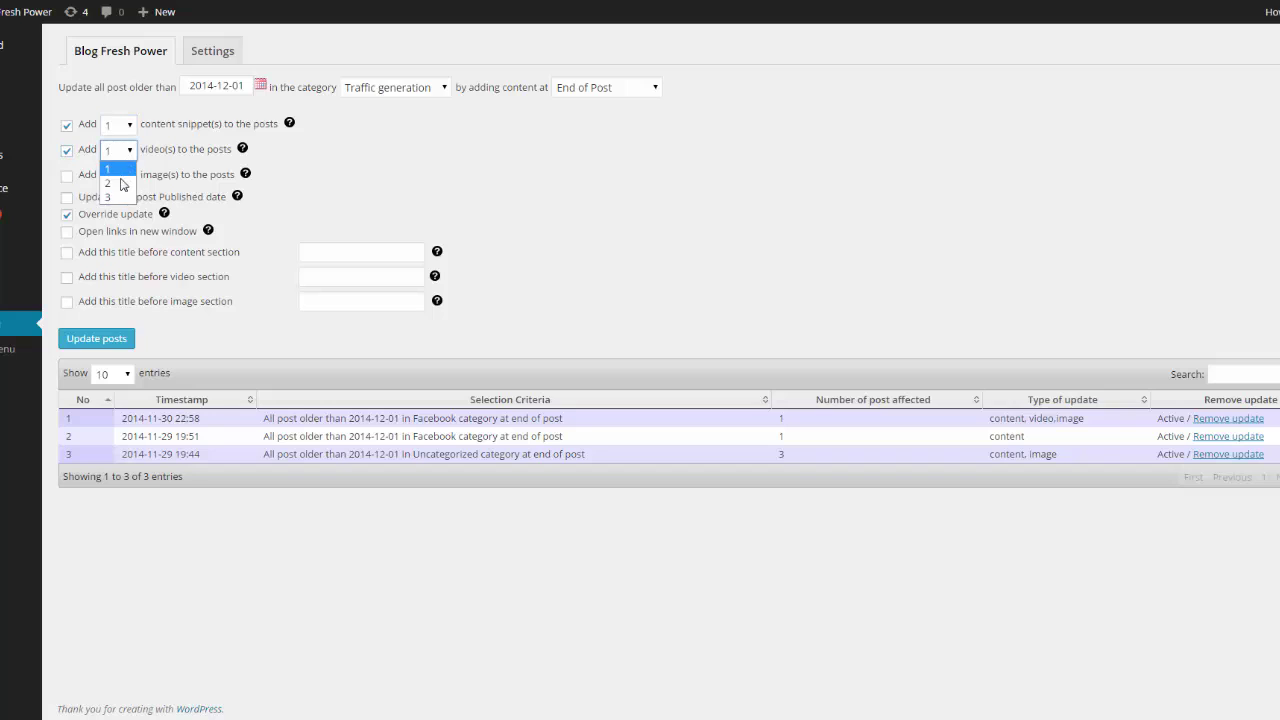
left_click(120, 198)
left_click(67, 178)
left_click(128, 176)
left_click(120, 223)
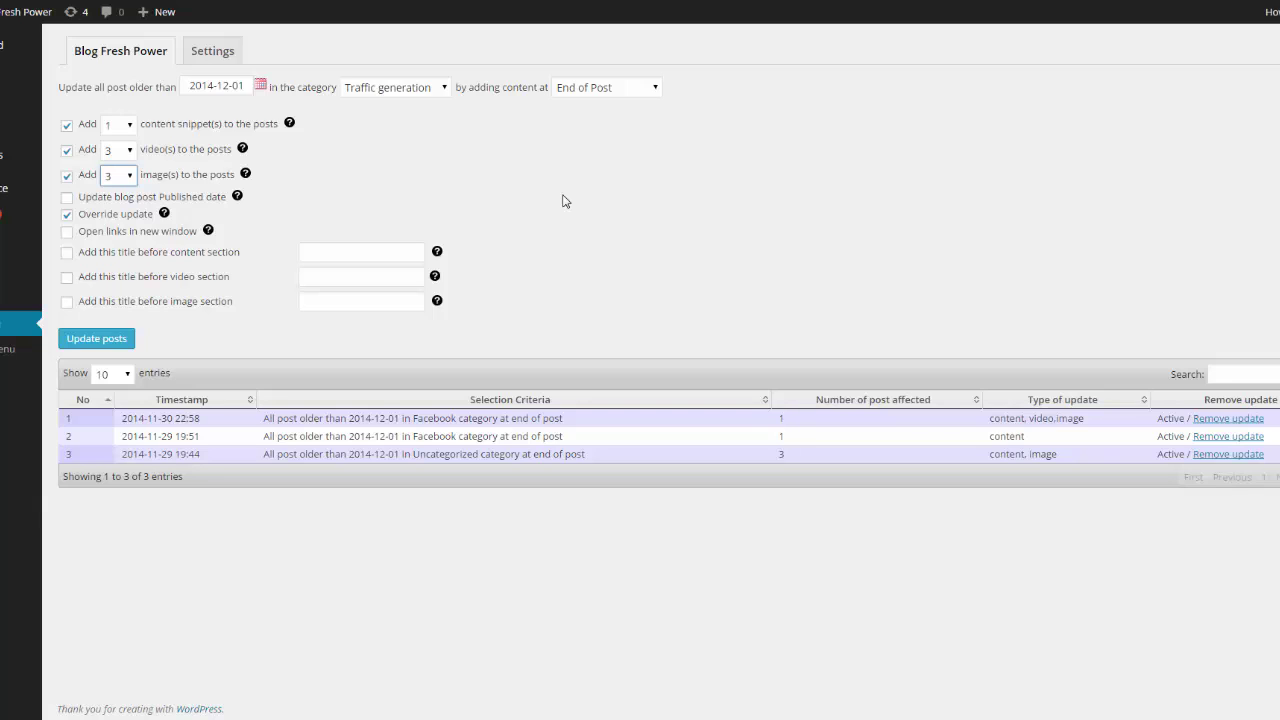
Enable updating each post's Published date, leaving Override update switched on.
left_click(159, 120)
left_click(104, 212)
left_click(68, 199)
left_click(68, 220)
Make links open in a new window and enable titles before the content, video and image sections.
left_click(67, 231)
left_click(67, 253)
left_click(67, 277)
left_click(67, 302)
Title the sections 'Related News', 'Related Videos' and 'Related Images'.
left_click(314, 252)
type("Related News")
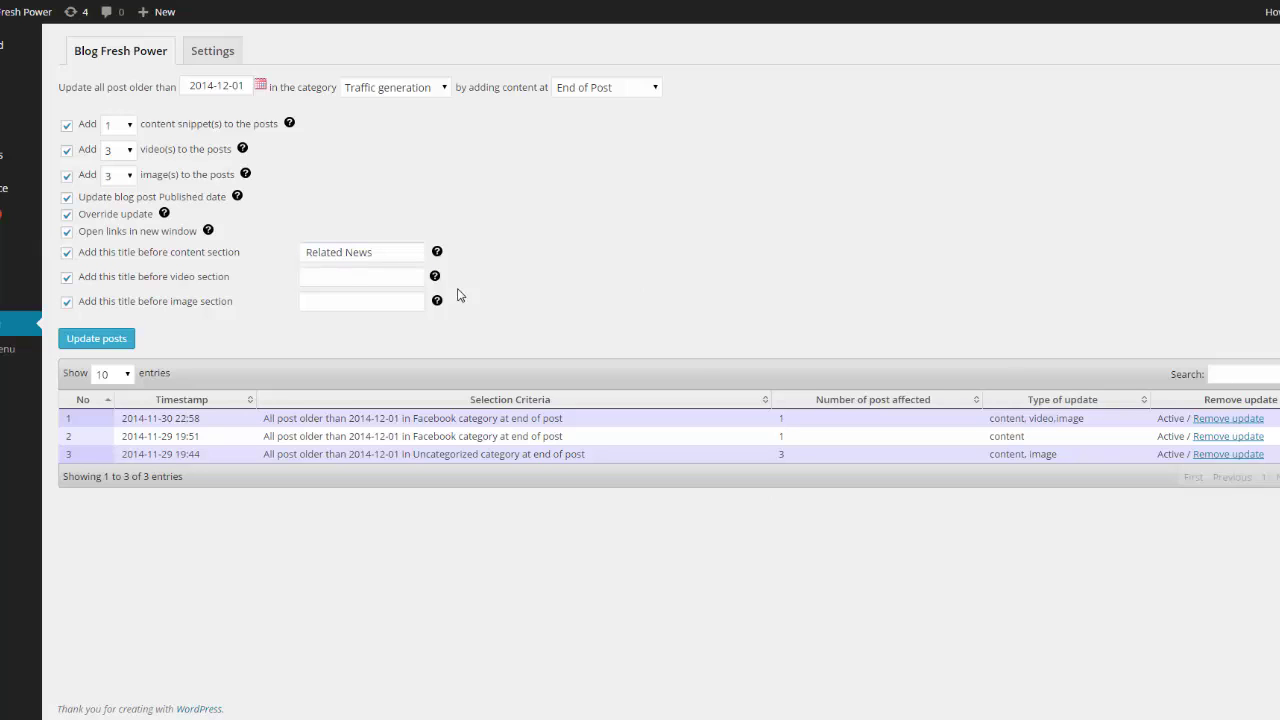
left_click(370, 278)
type("Related Videos")
left_click(357, 301)
type("Related Images")
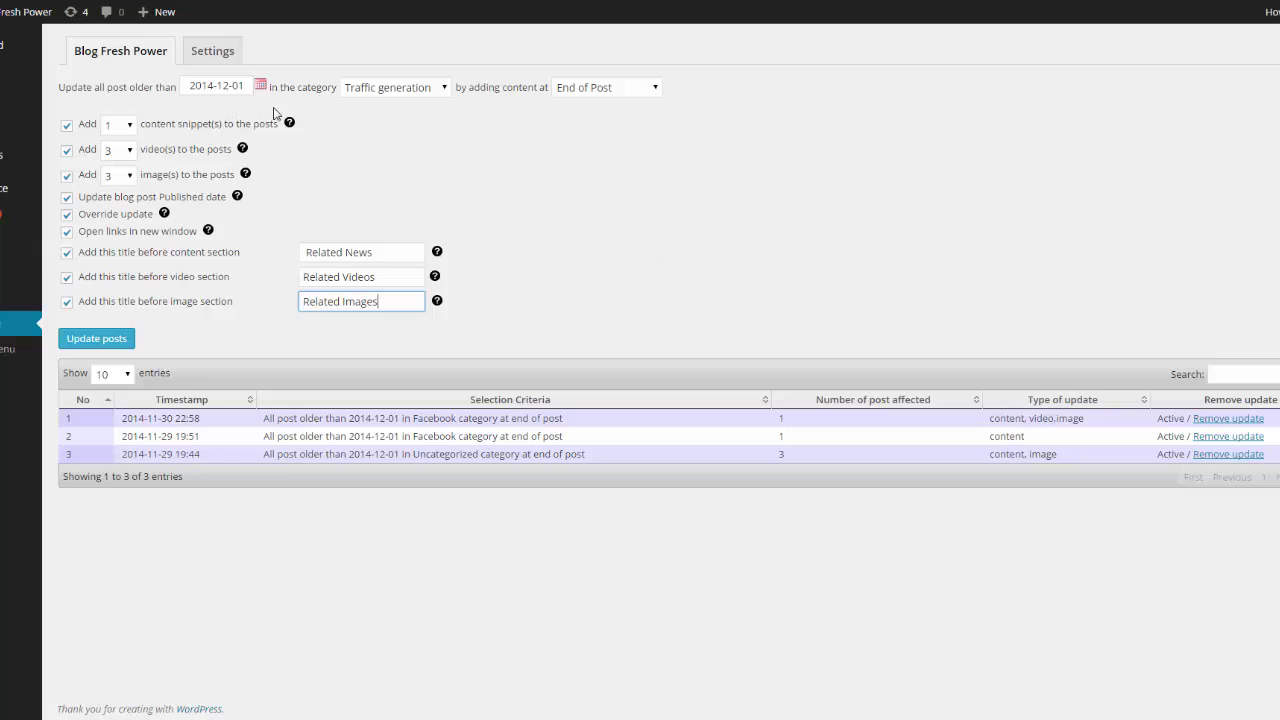
Leave Published dates unchanged and run the update on older Traffic generation posts.
left_click(256, 200)
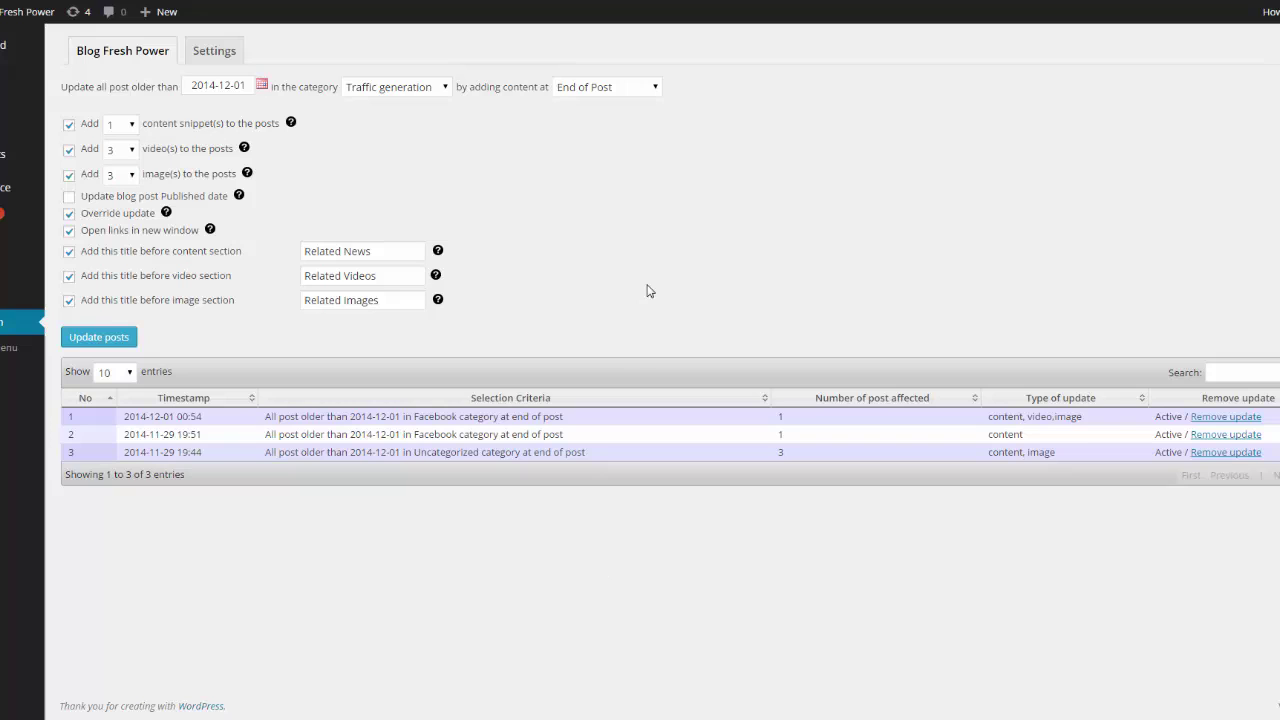
left_click(104, 338)
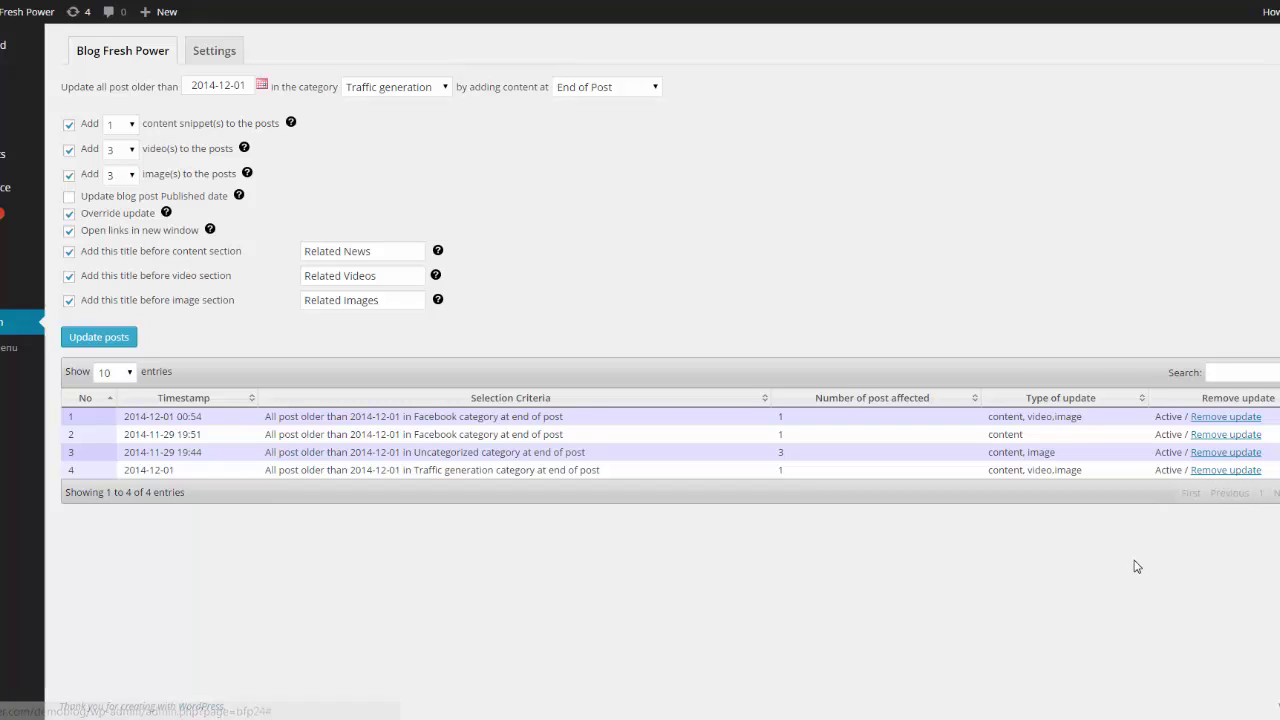
In plugin Settings, turn off Show in Home Page and keep Content Order as Content, Image, Video.
left_click(214, 51)
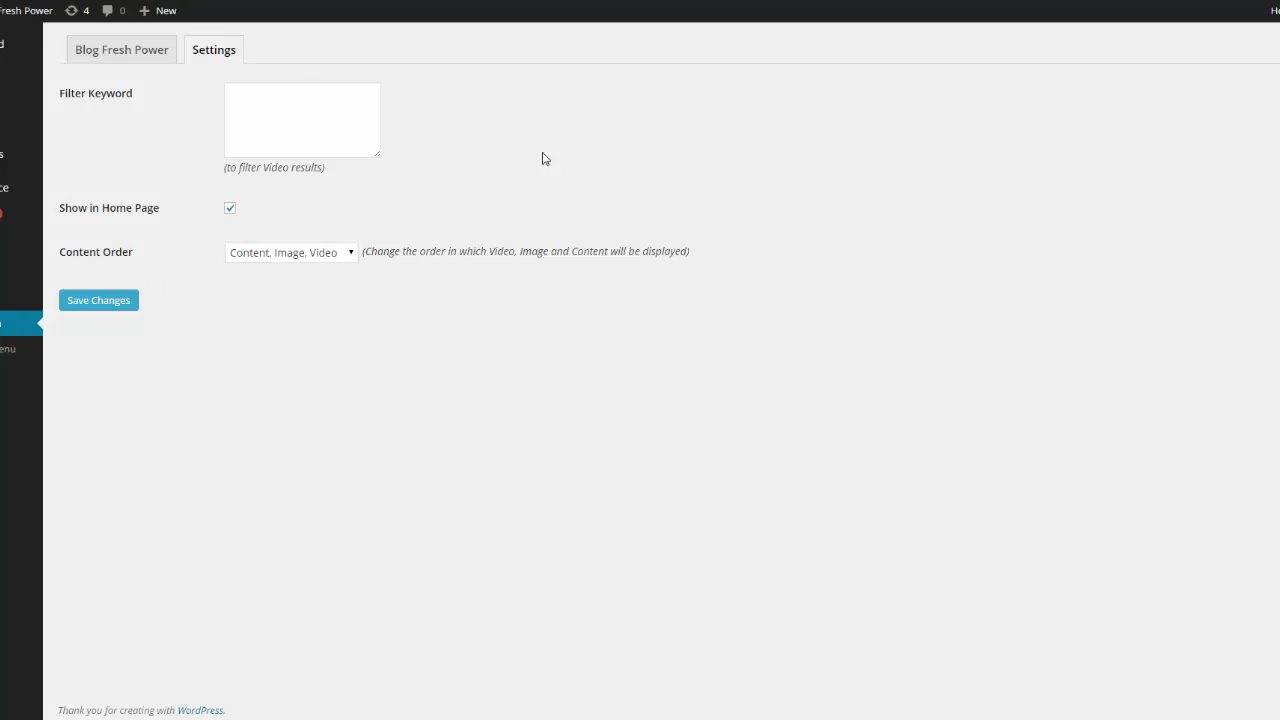
left_click(302, 126)
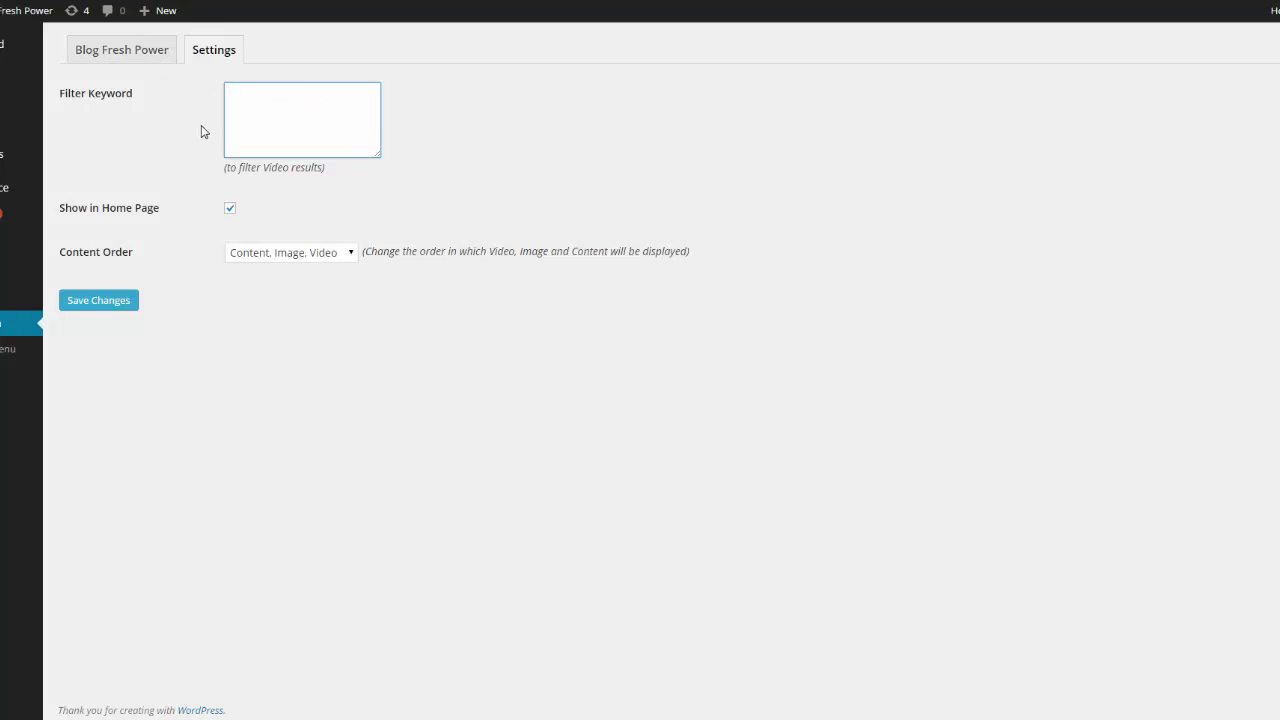
left_click(232, 211)
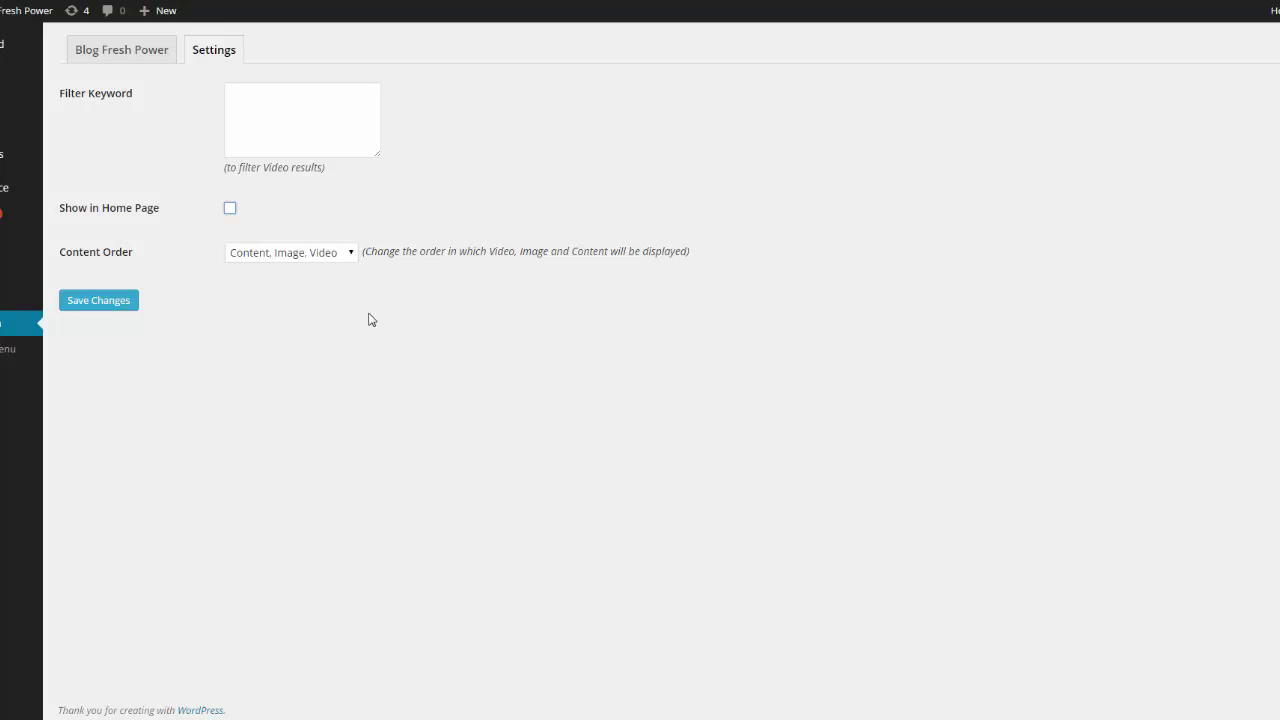
left_click(348, 258)
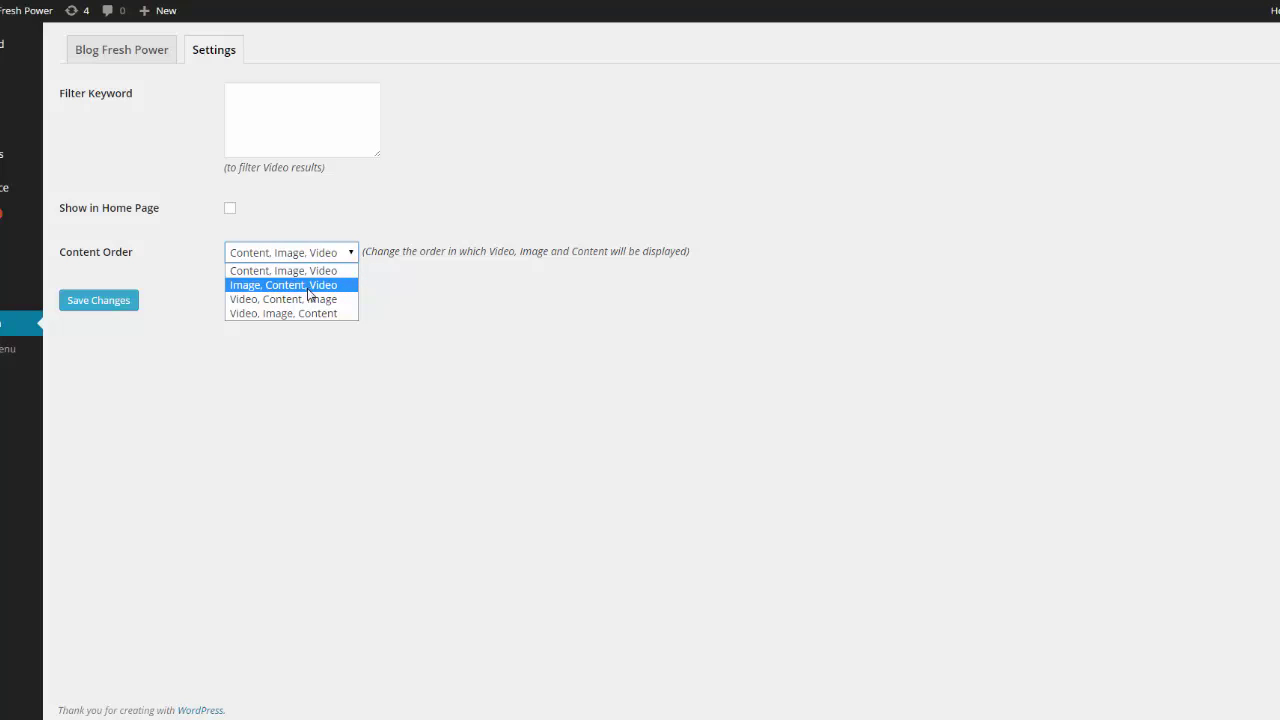
left_click(490, 310)
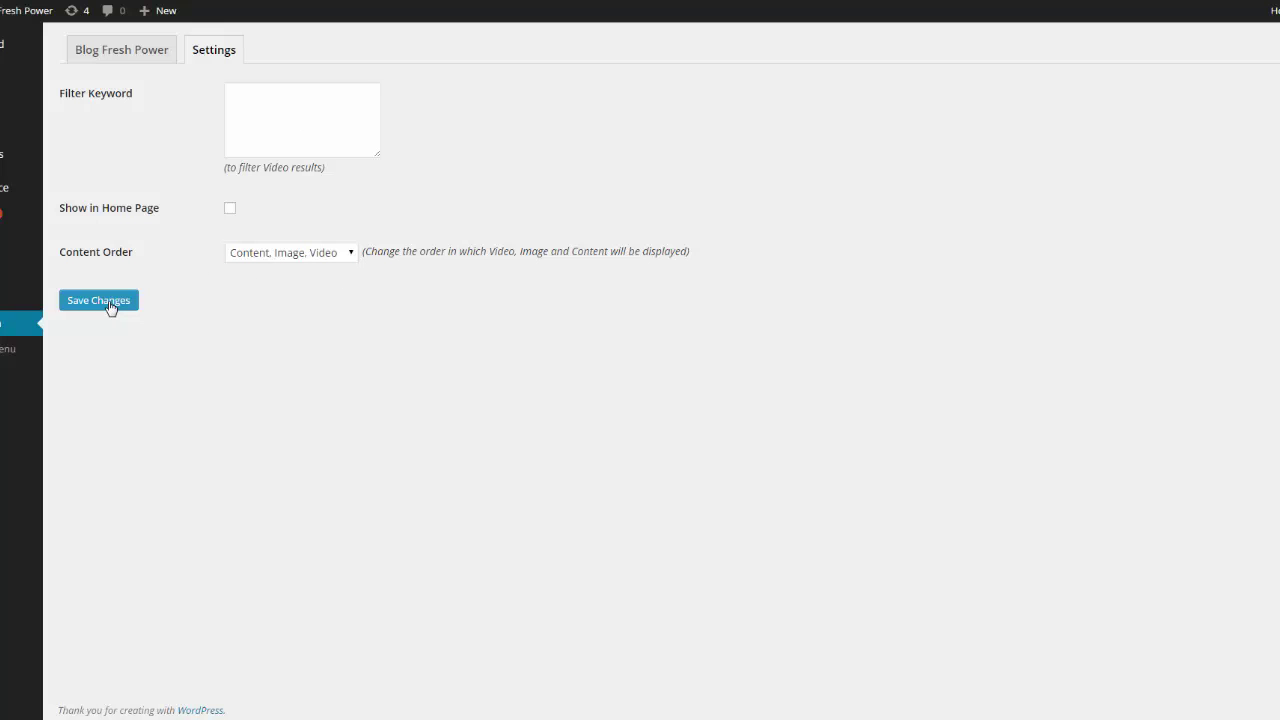
left_click(114, 56)
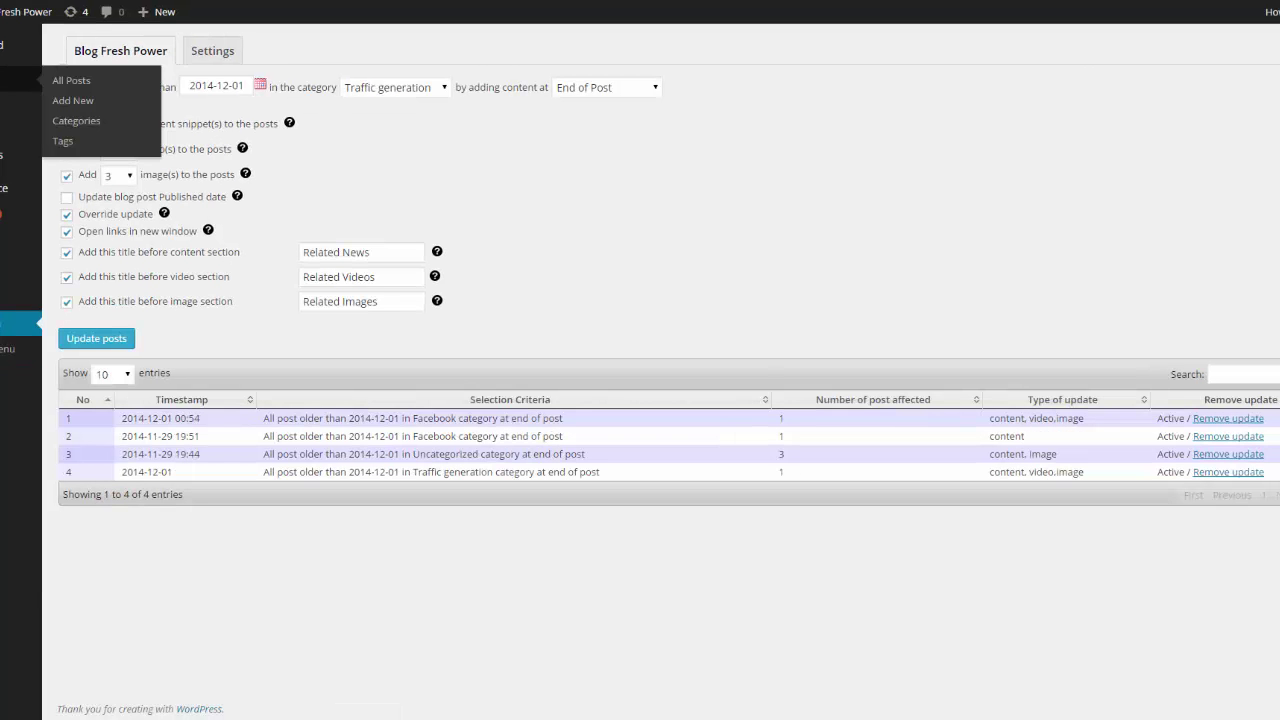
View the Paid Traffic Tips post on the live site from the All Posts list.
left_click(15, 79)
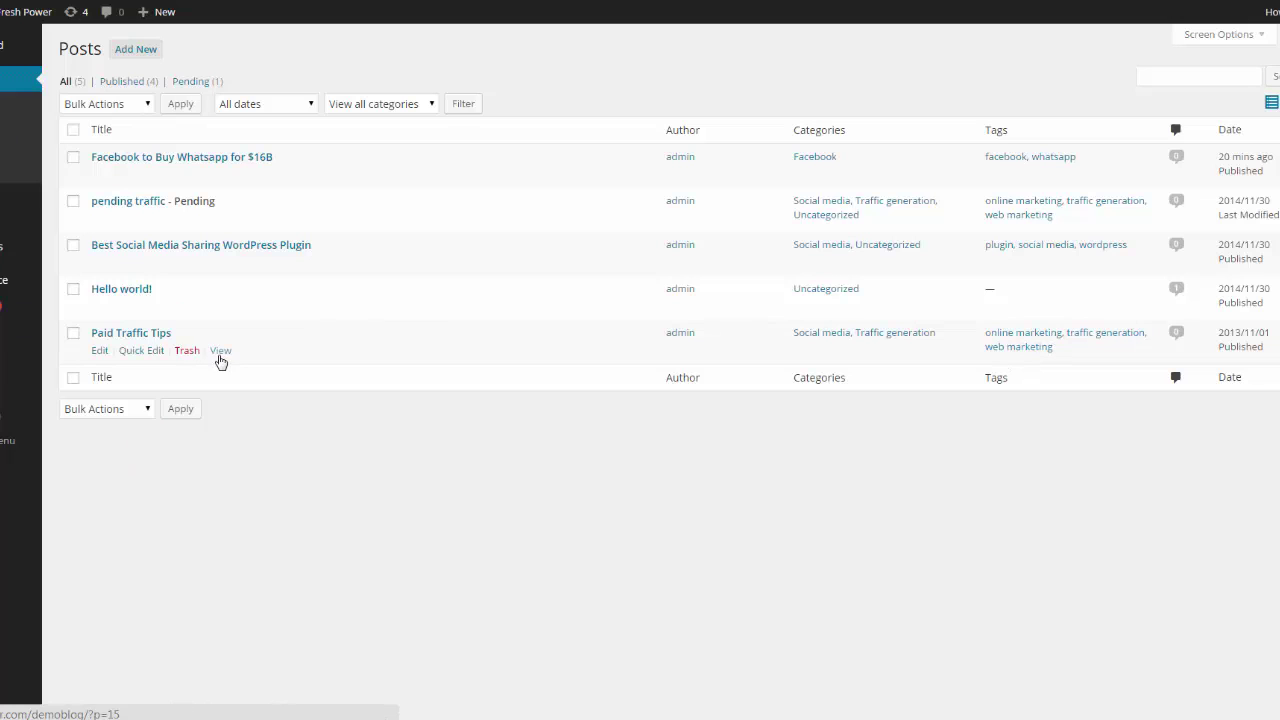
left_click(219, 351)
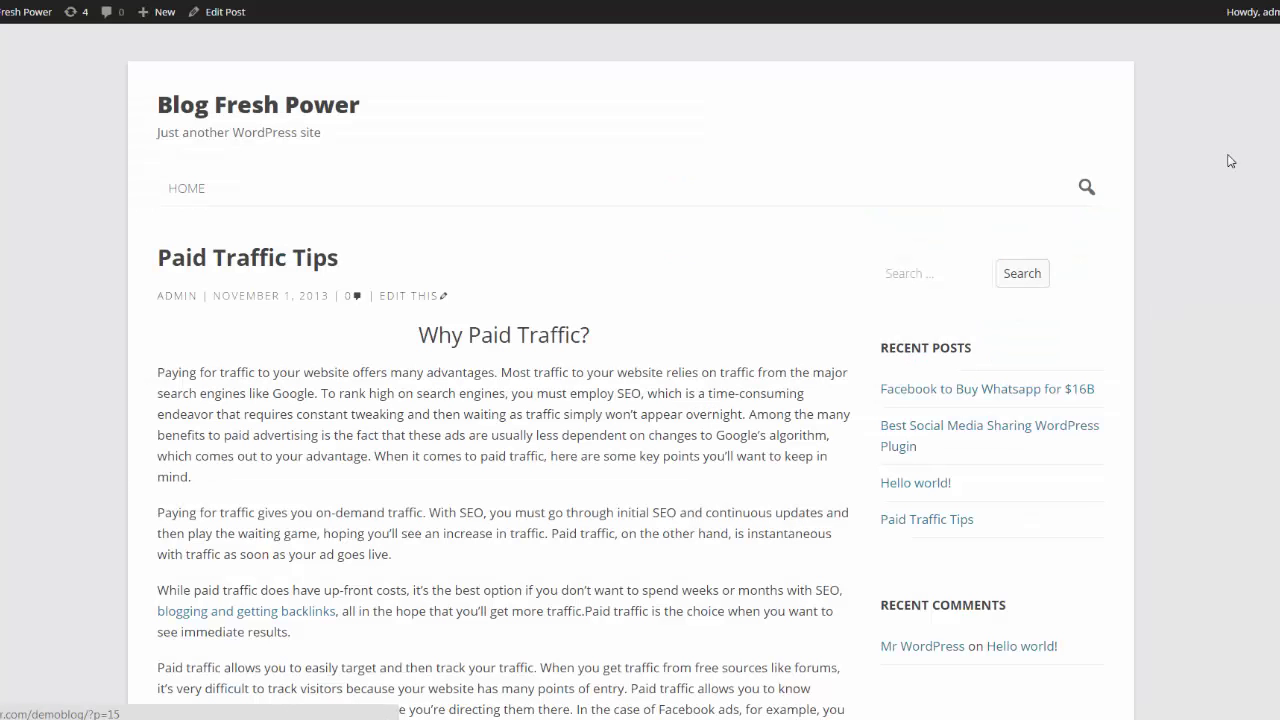
scroll(630, 373, "down", 3)
scroll(630, 373, "down", 9)
scroll(1229, 323, "down", 2)
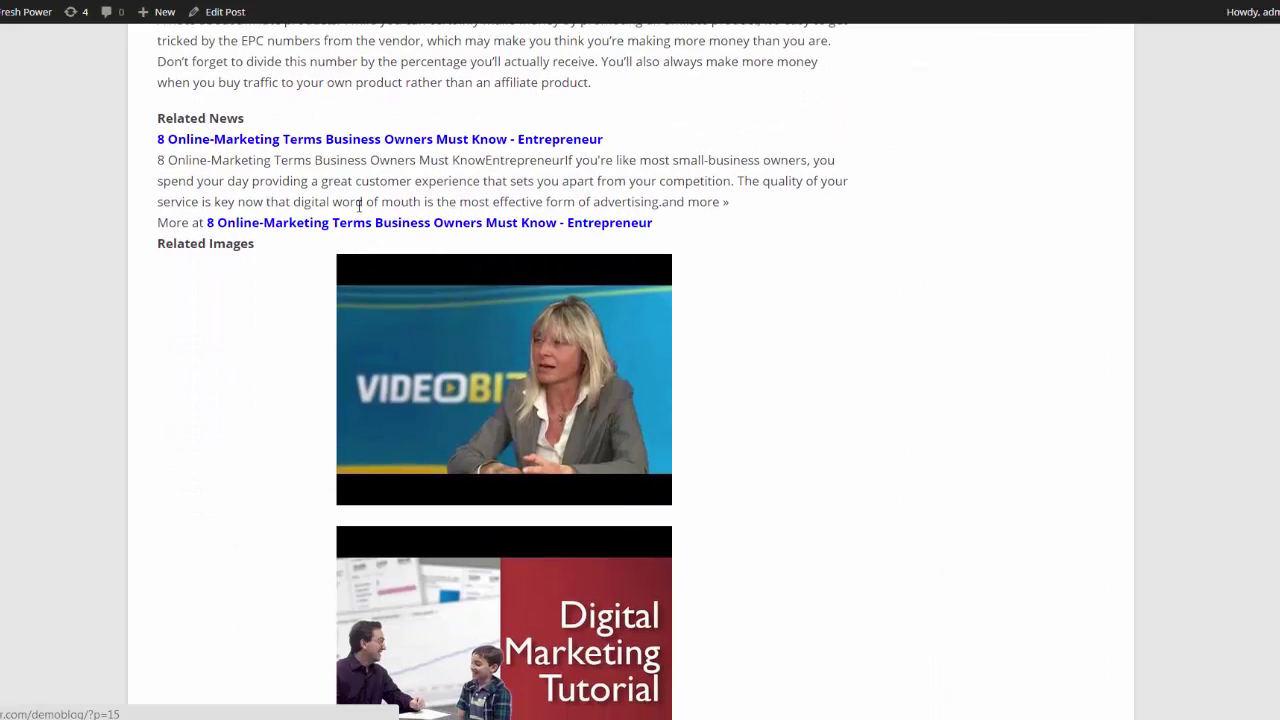
scroll(808, 294, "down", 2)
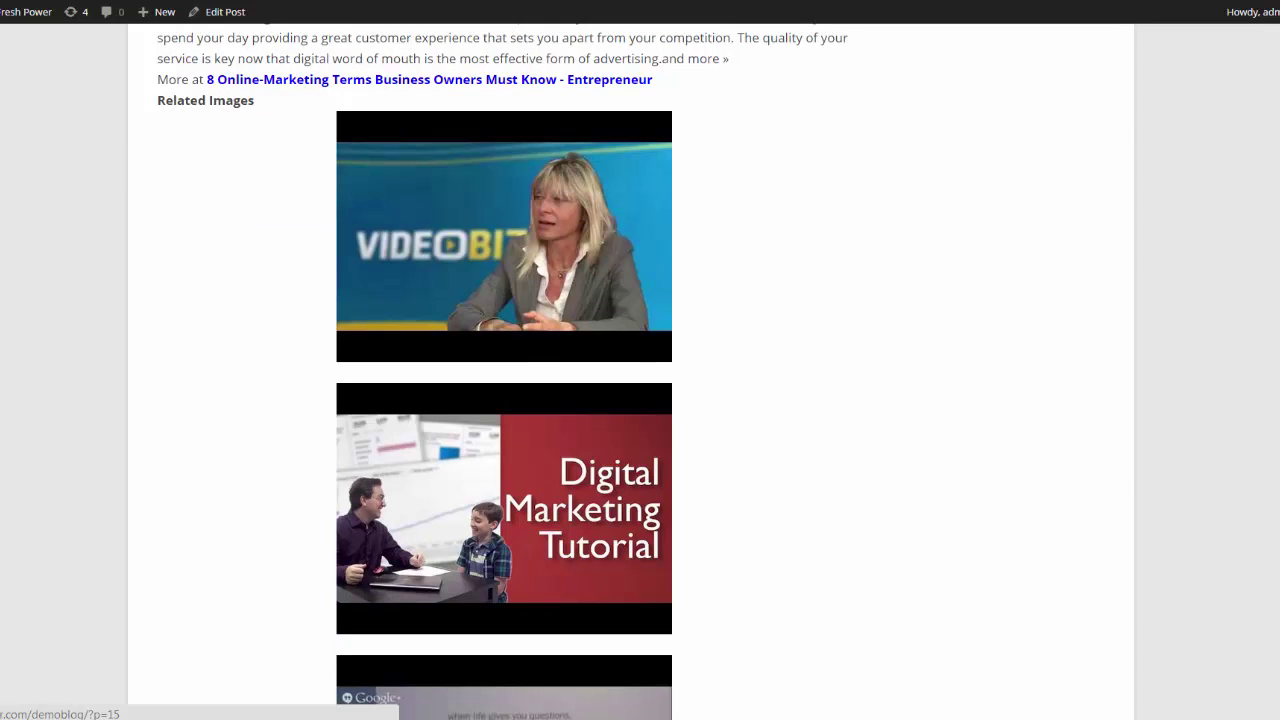
scroll(504, 370, "down", 5)
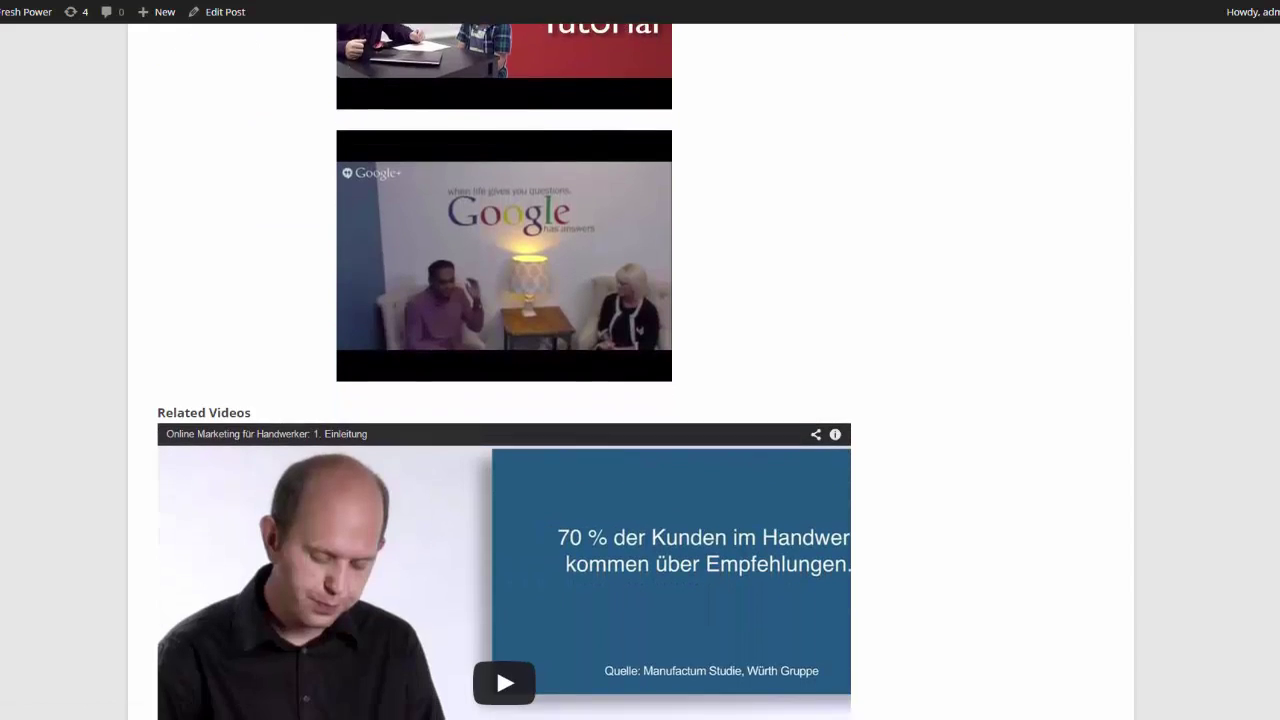
scroll(504, 400, "down", 2)
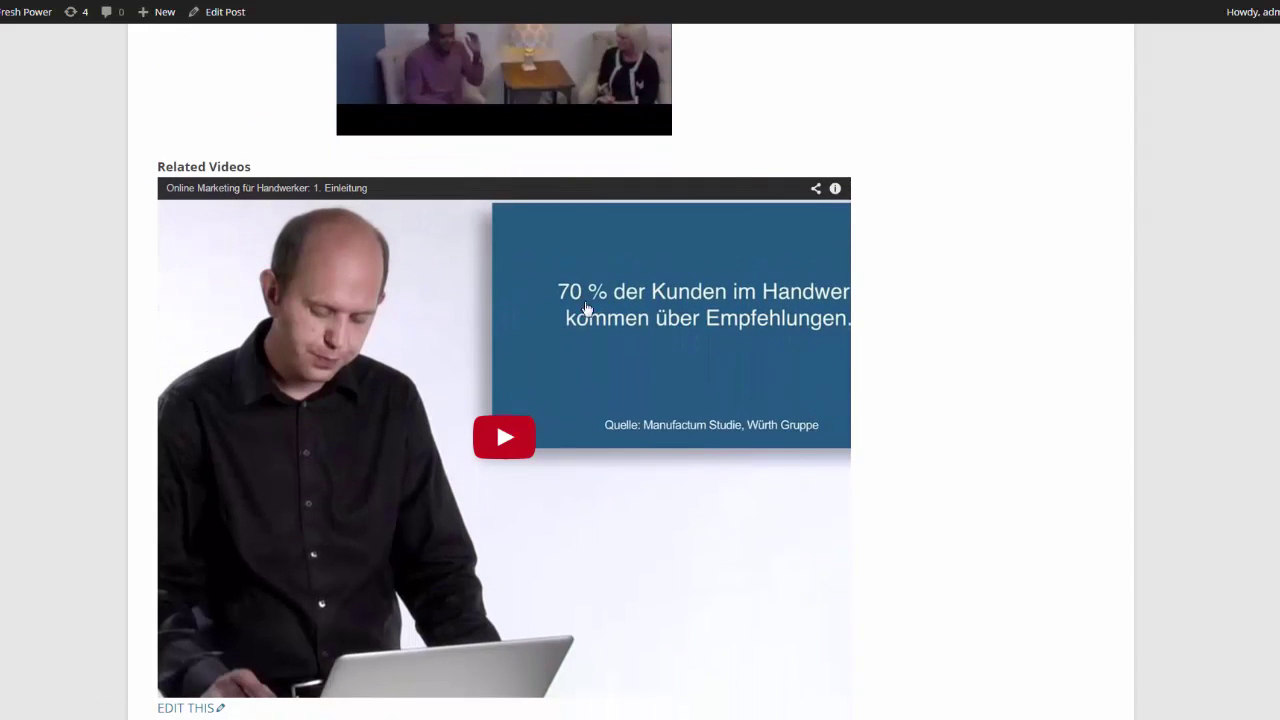